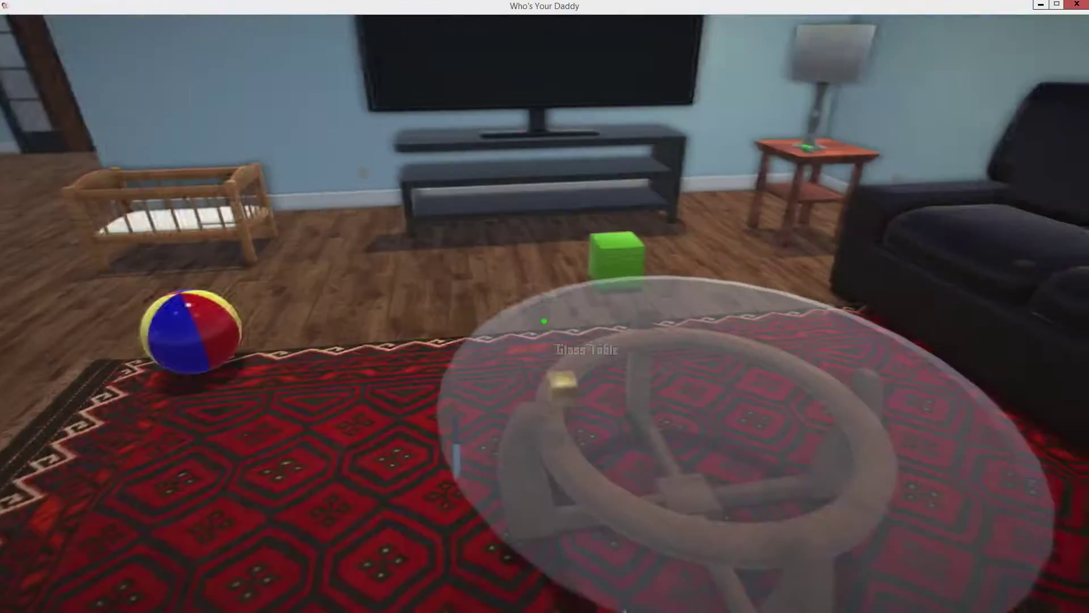
Crawl the baby past the ball and crib toward the living room's glass table
{"action": "key", "text": "w"}
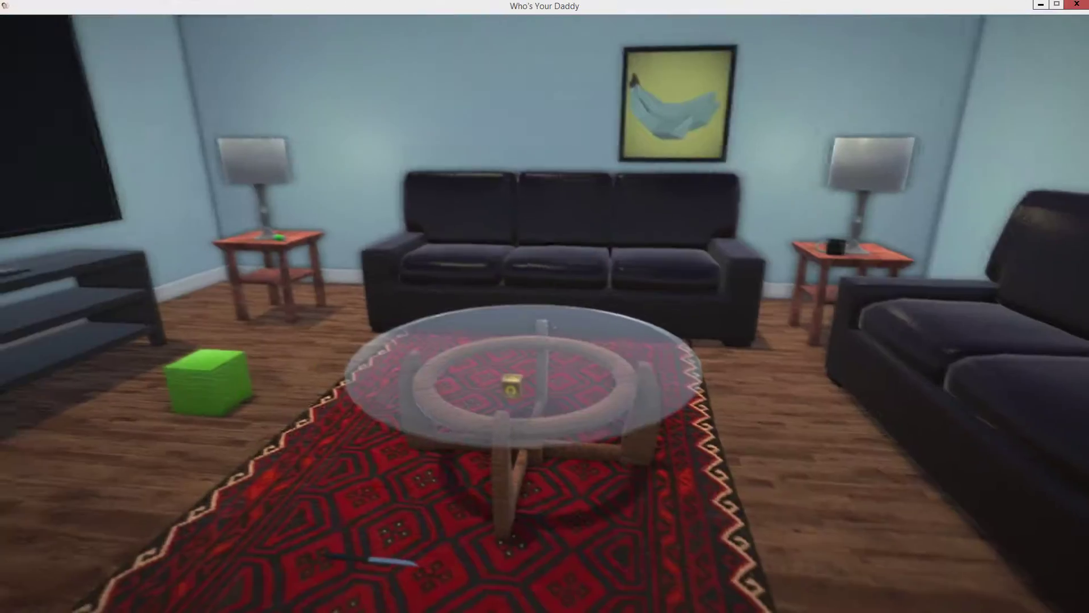
{"action": "key", "text": "w"}
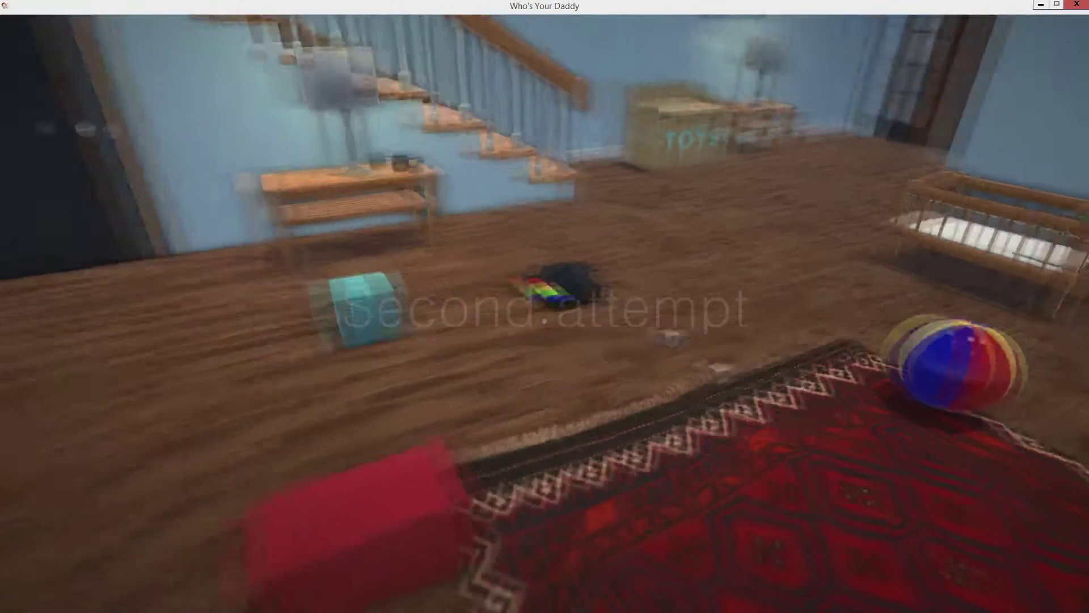
Crawl past the toy piano and sofa to the green block, then drop it
{"action": "key", "text": "w"}
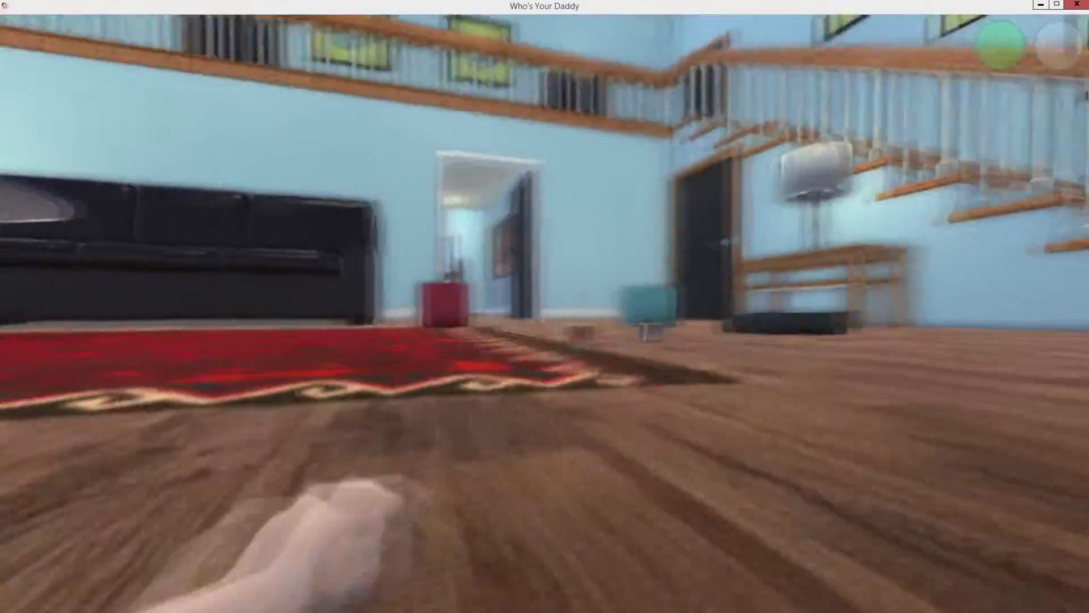
{"action": "key", "text": "w"}
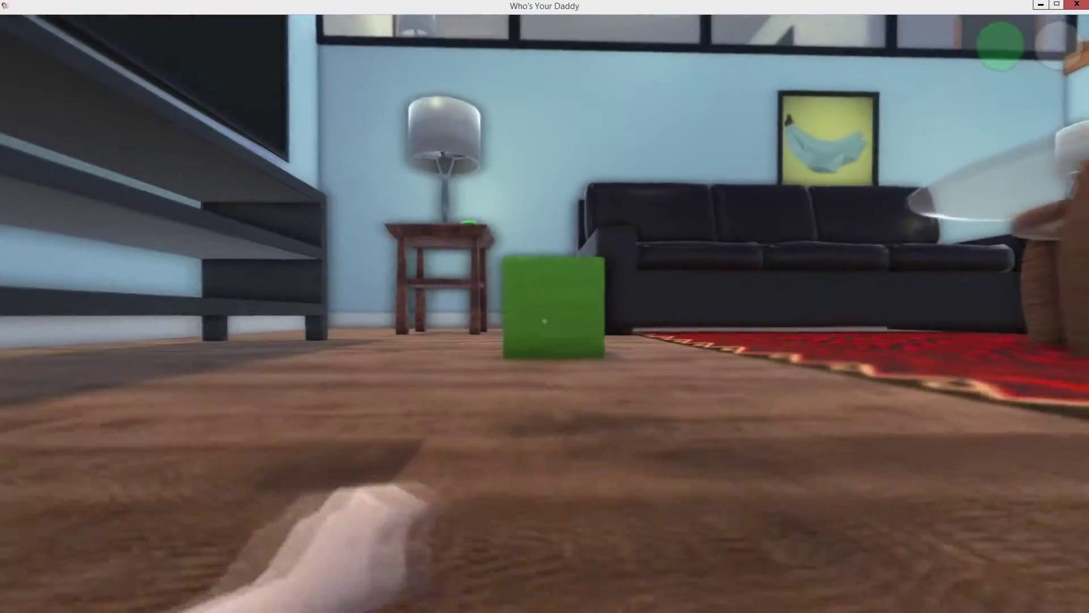
{"action": "key", "text": "w"}
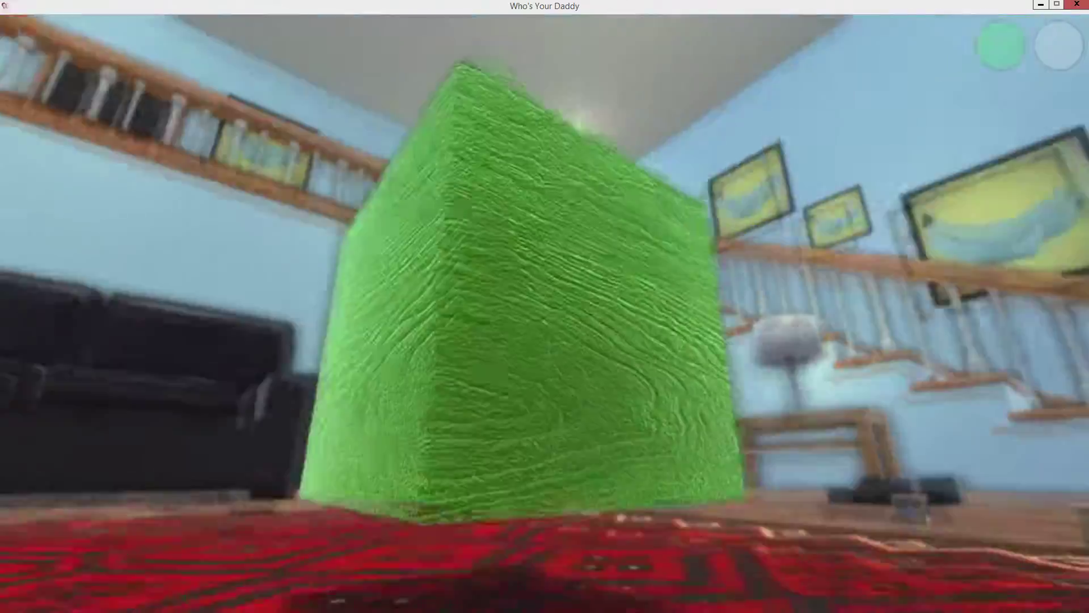
{"action": "left_click", "coordinate": [546, 322]}
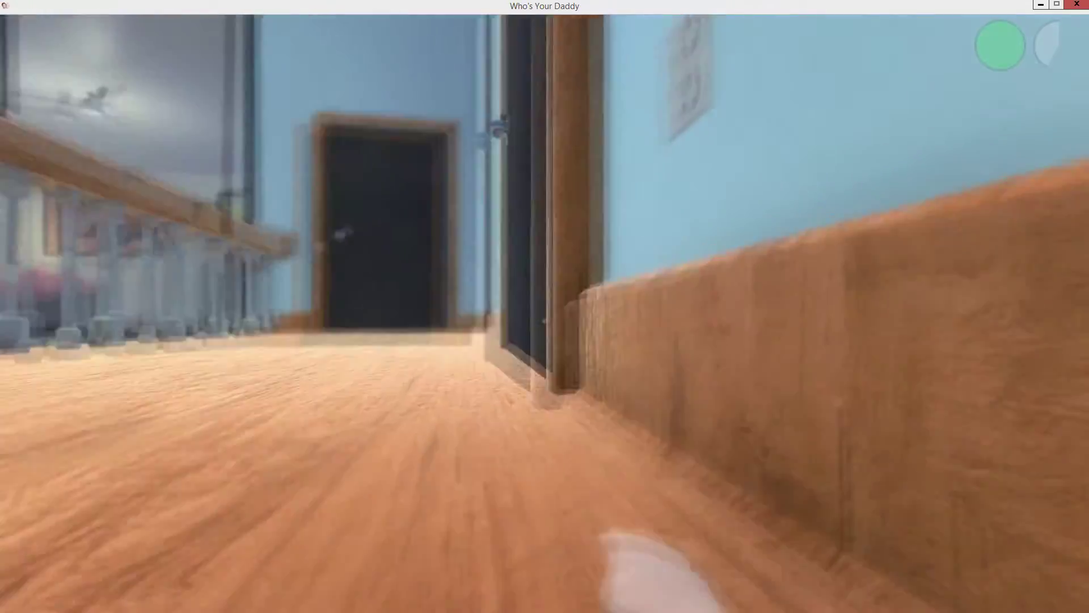
Get past the dark door into the bedroom and crawl toward the dresser
{"action": "key", "text": "e"}
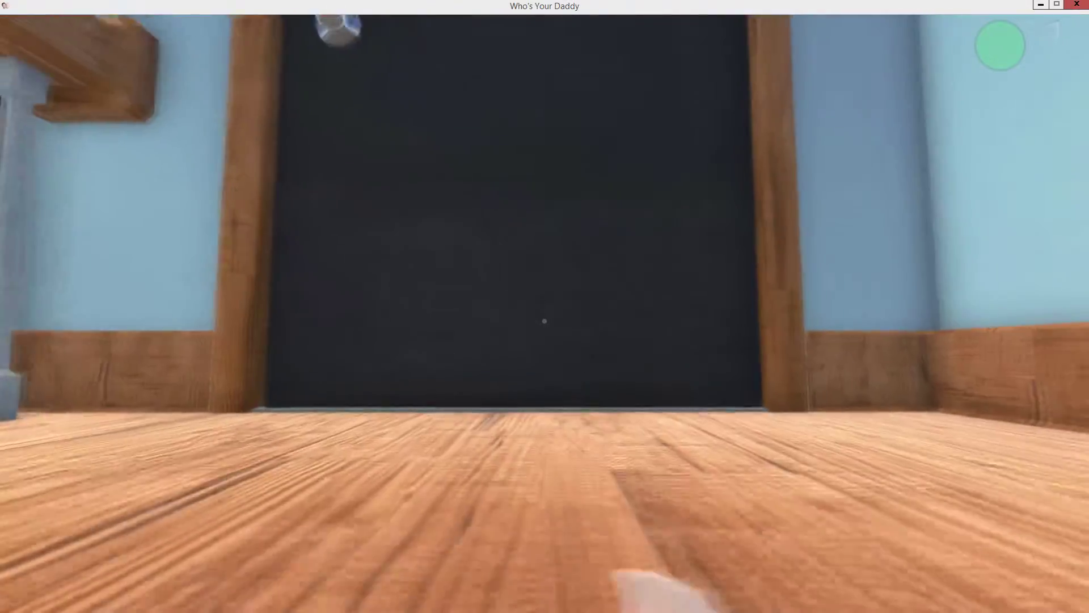
{"action": "key", "text": "e"}
{"action": "key", "text": "e"}
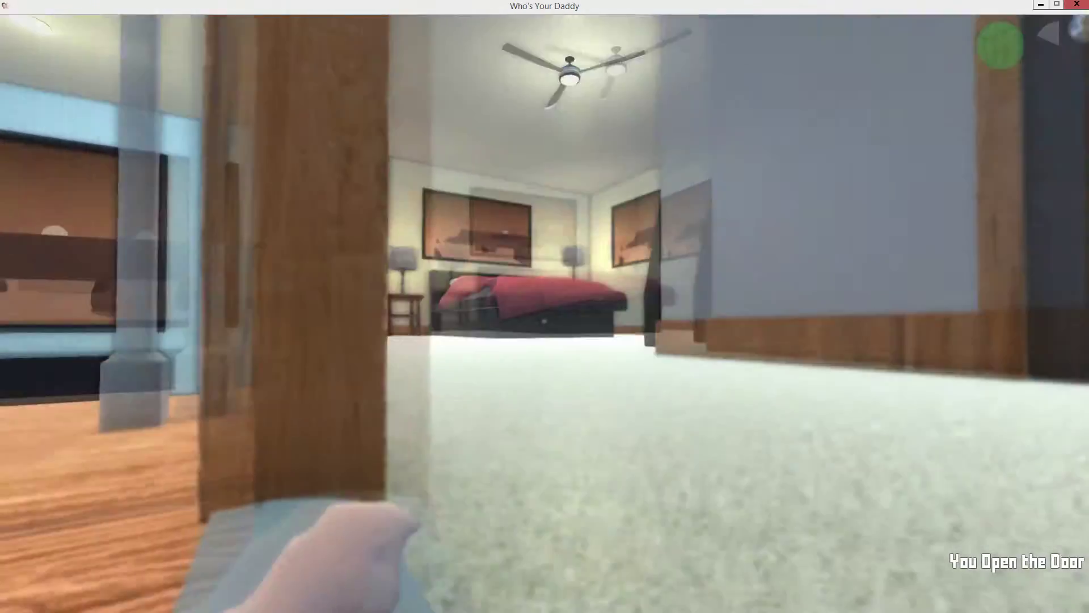
{"action": "key", "text": "w"}
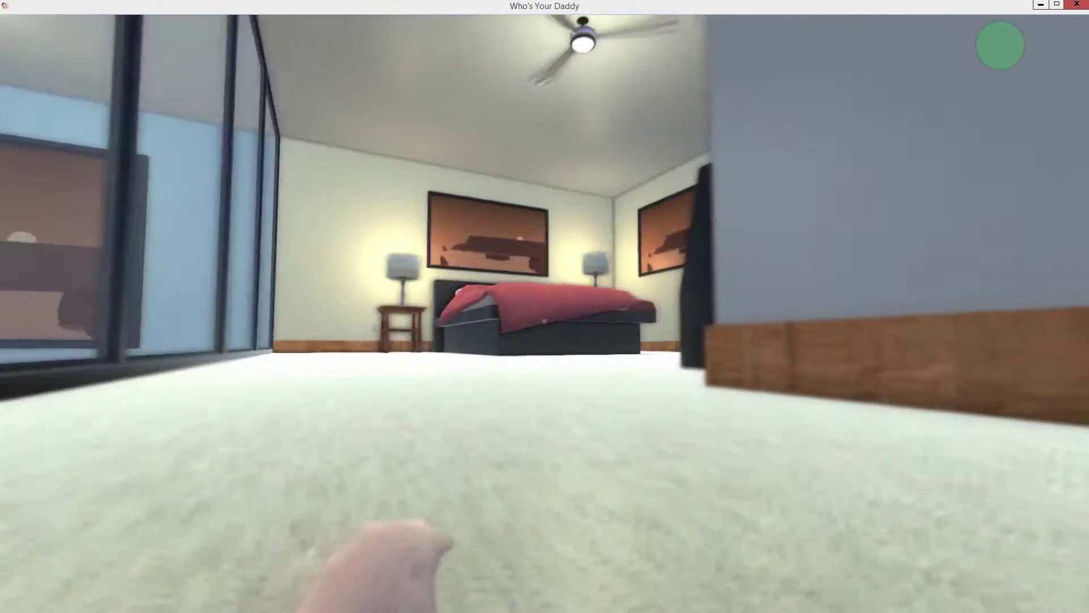
{"action": "key", "text": "w"}
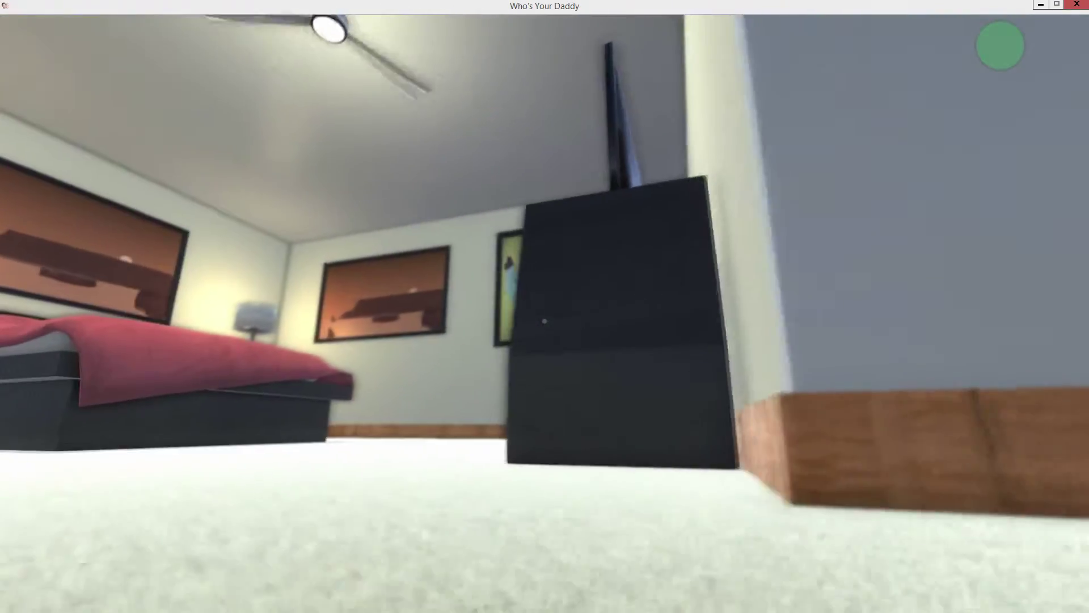
{"action": "key", "text": "w"}
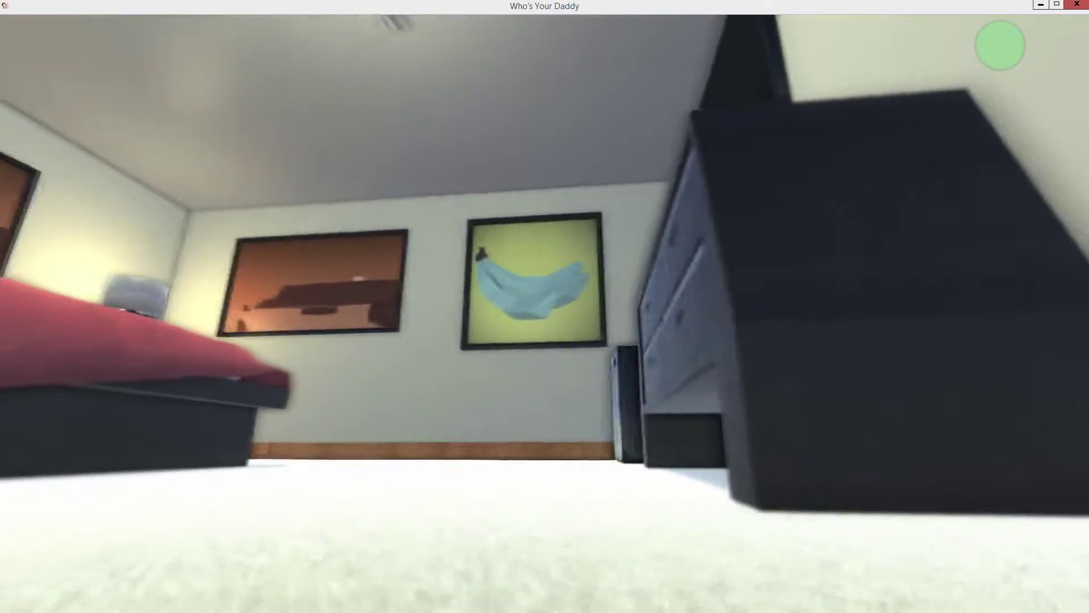
Hide under the dresser and peek past the dark box as the dad walks by
{"action": "key", "text": "a"}
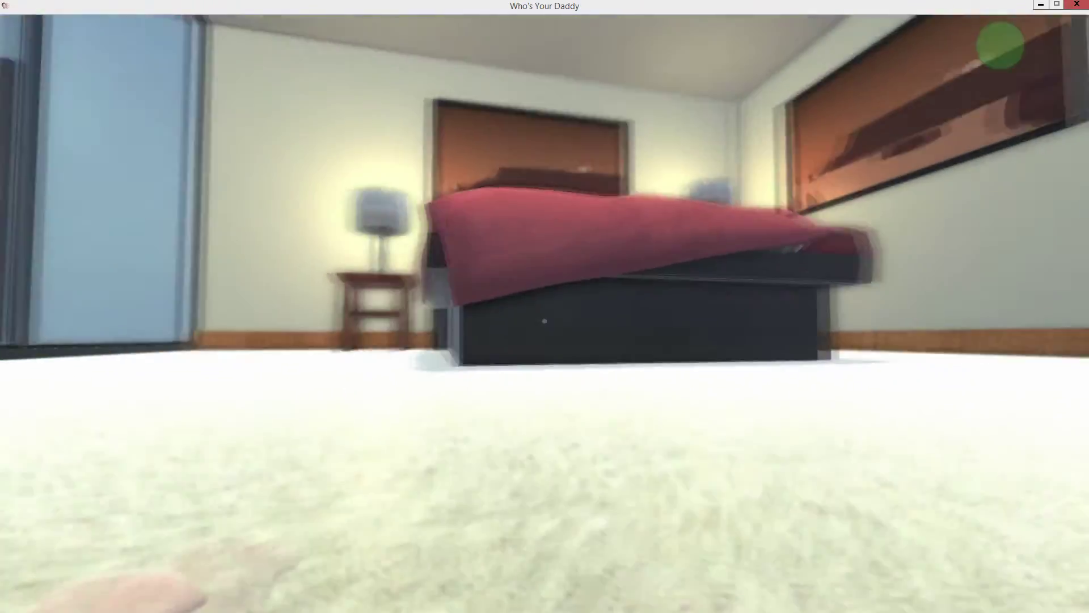
{"action": "key", "text": "w"}
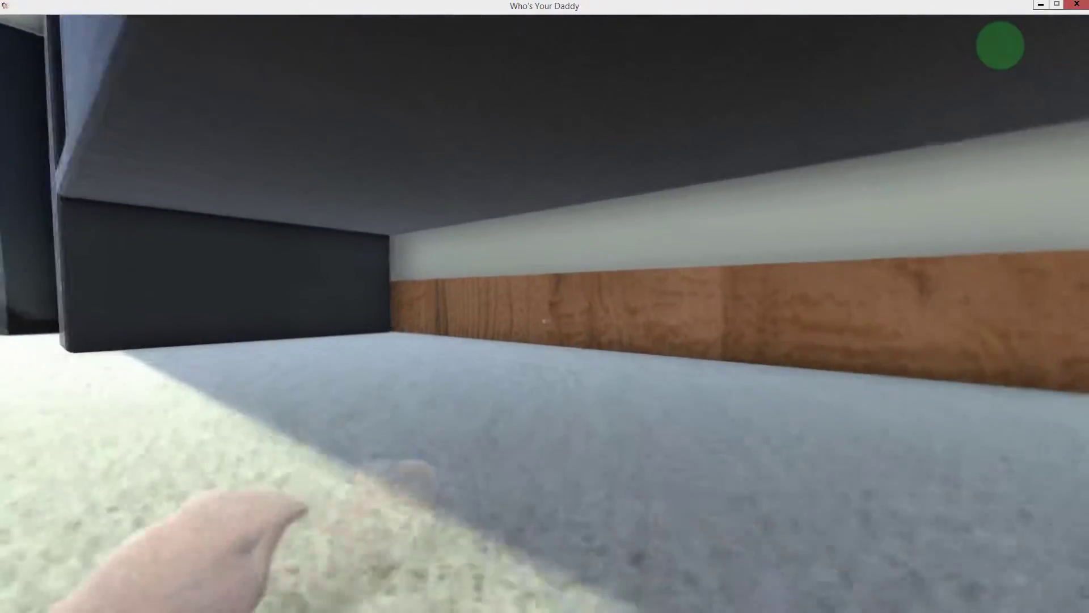
{"action": "key", "text": "w"}
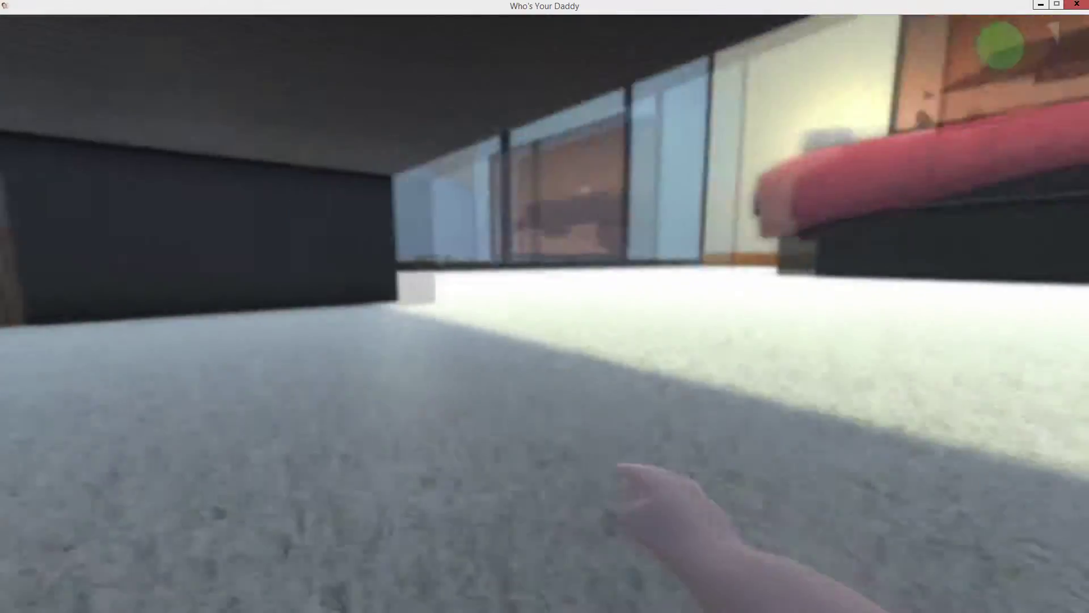
{"action": "key", "text": "w"}
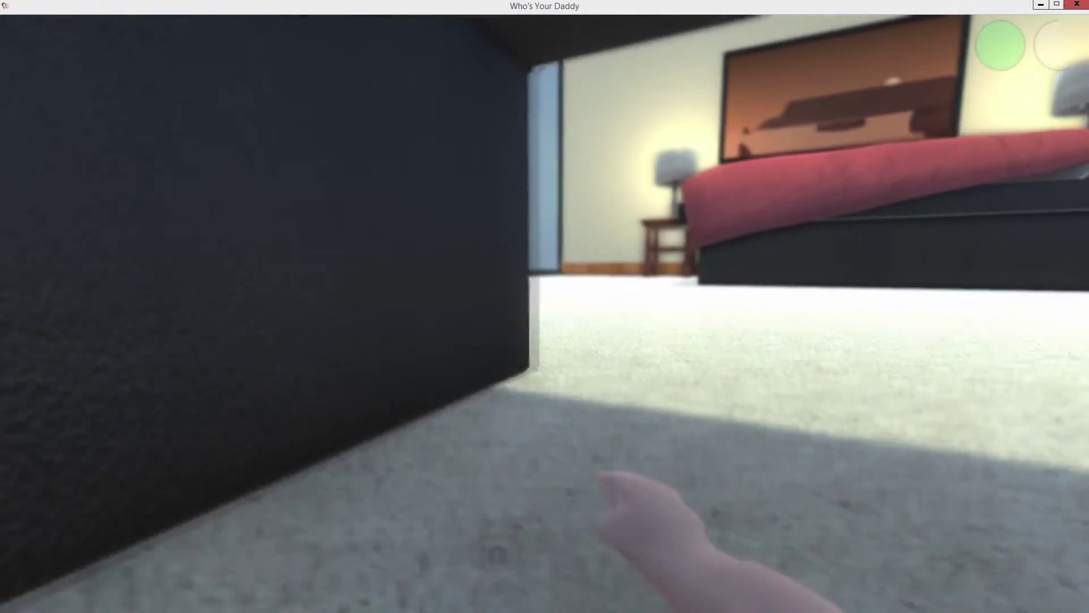
{"action": "key", "text": "w"}
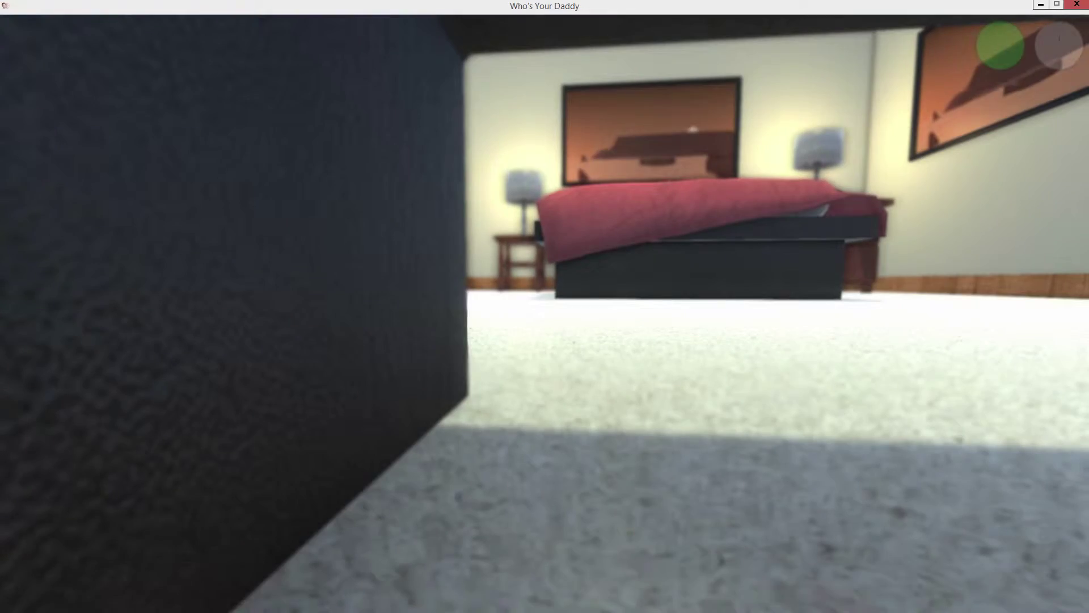
{"action": "key", "text": "w"}
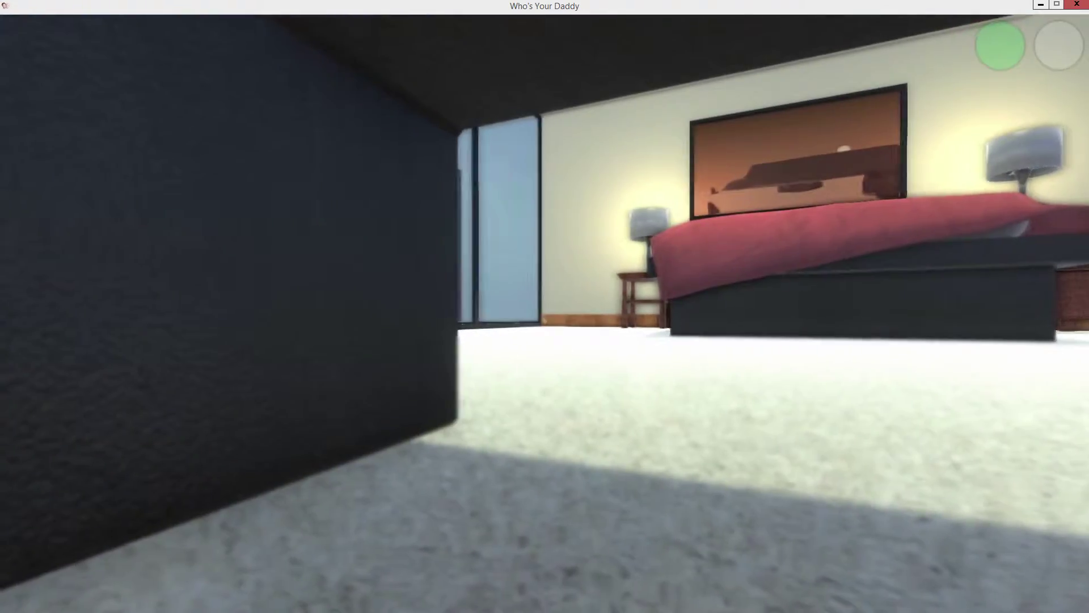
{"action": "key", "text": "w"}
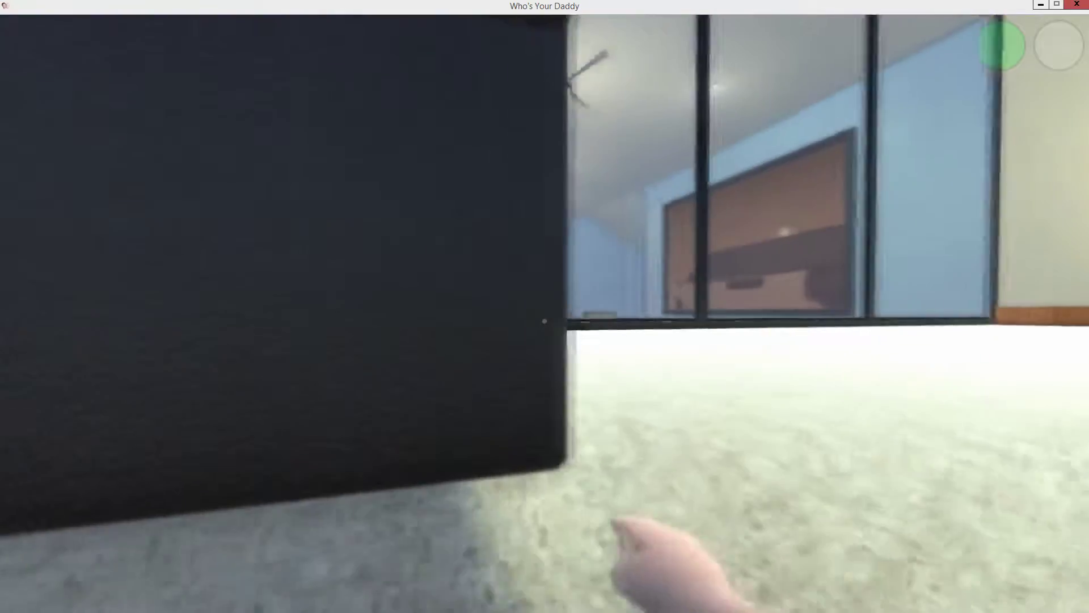
{"action": "key", "text": "w"}
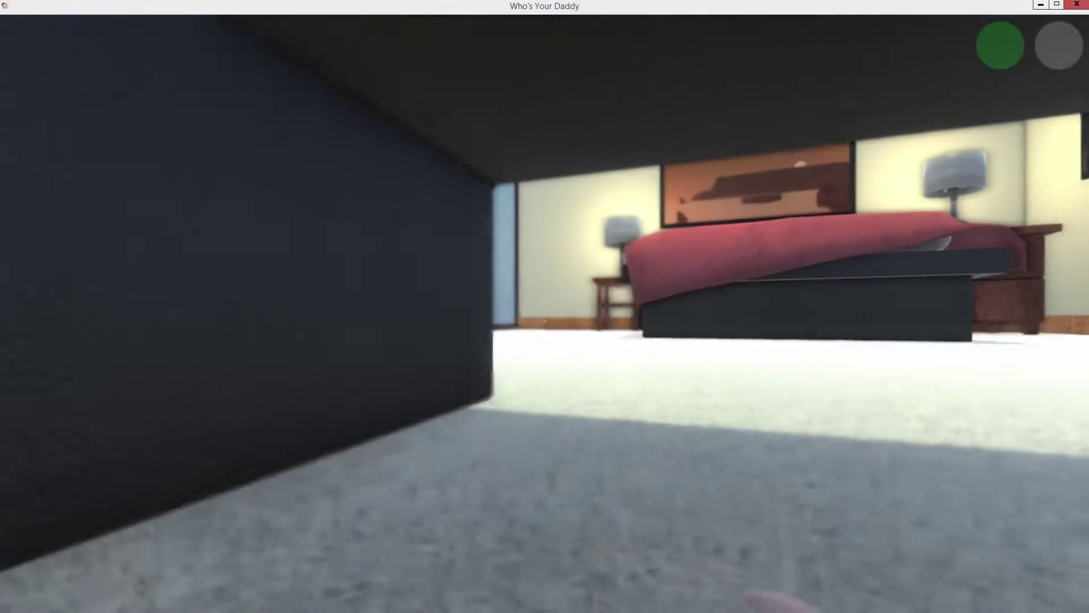
{"action": "key", "text": "w"}
{"action": "key", "text": "w"}
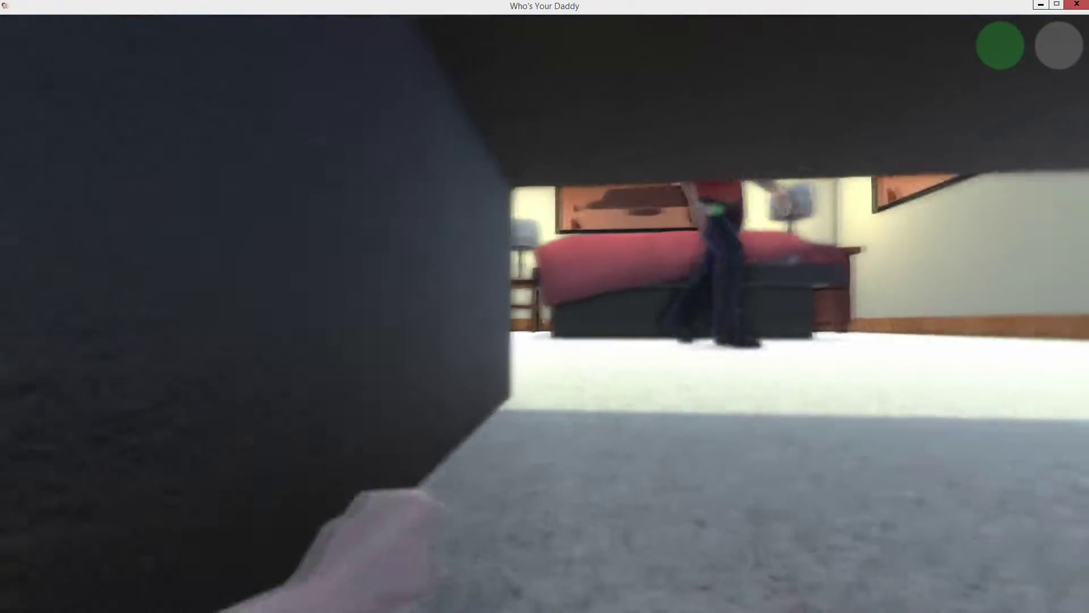
Leave the hiding spot, try the locked door again, and open the hallway door
{"action": "key", "text": "w"}
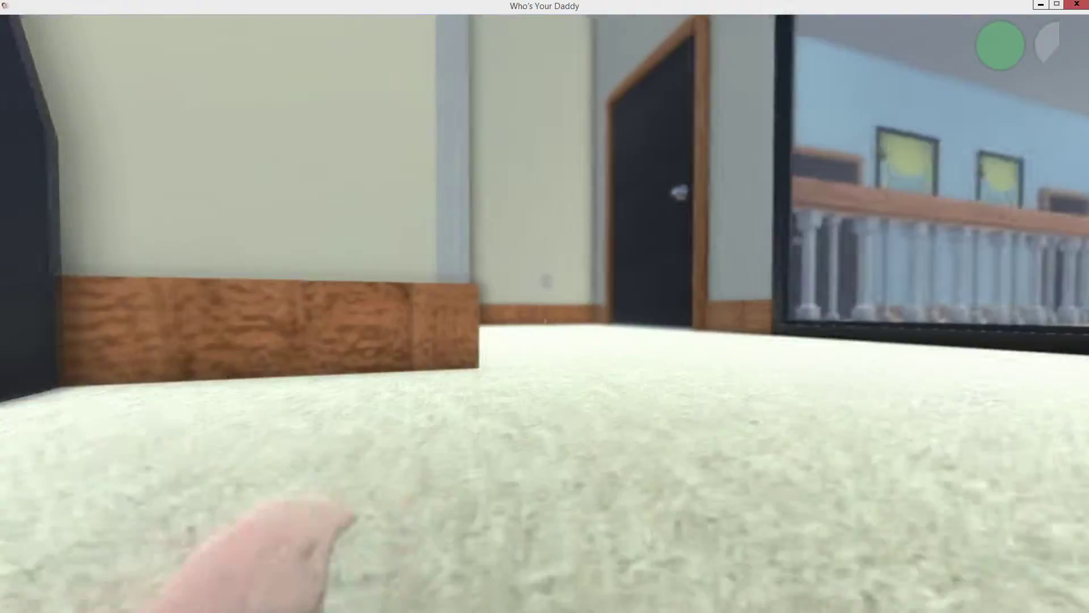
{"action": "key", "text": "w"}
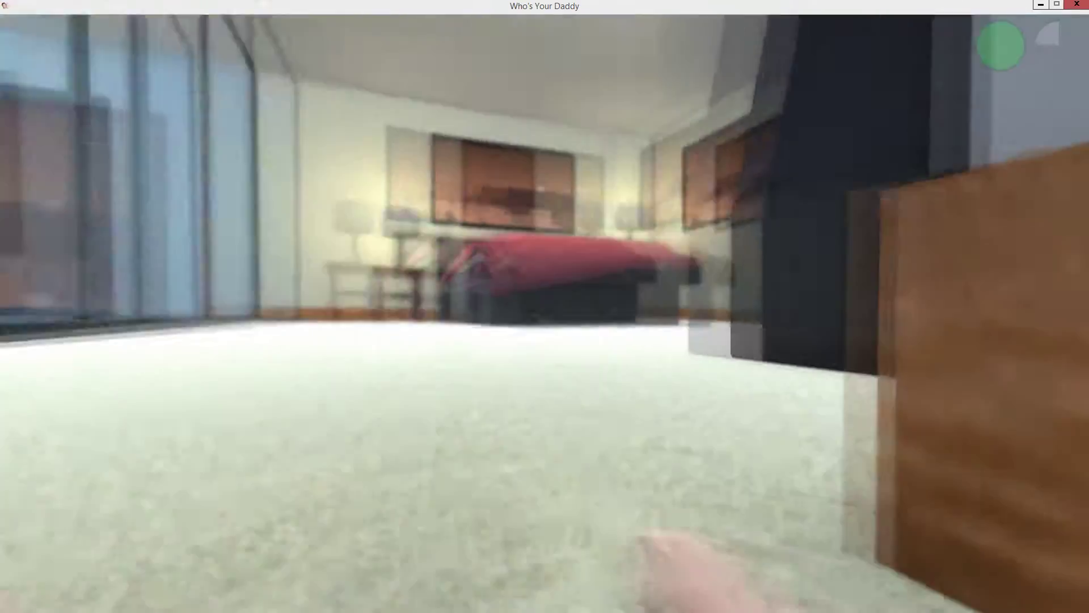
{"action": "key", "text": "w"}
{"action": "key", "text": "e"}
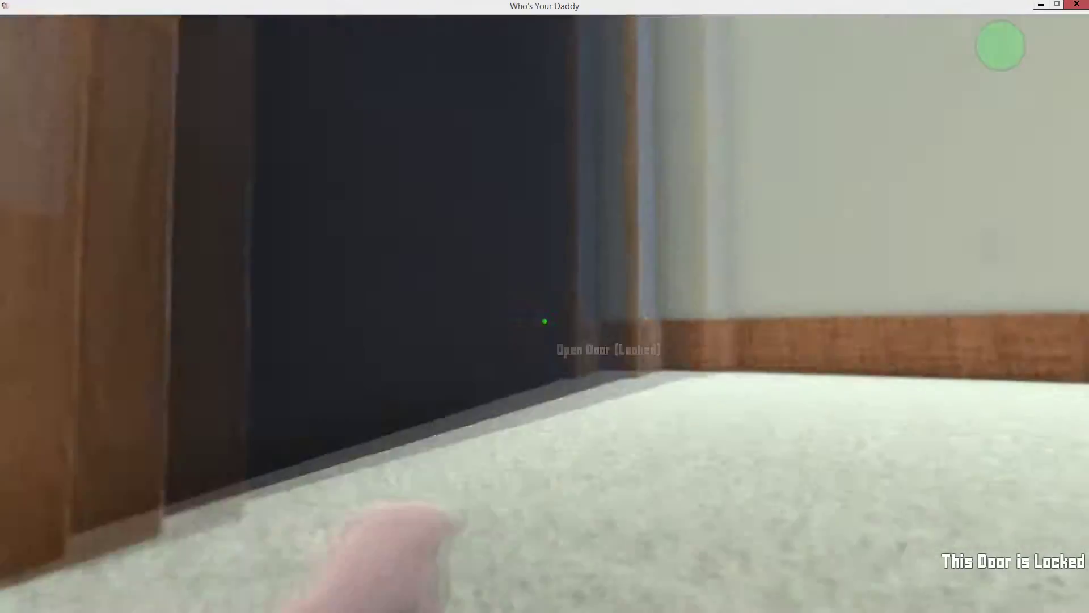
{"action": "key", "text": "w"}
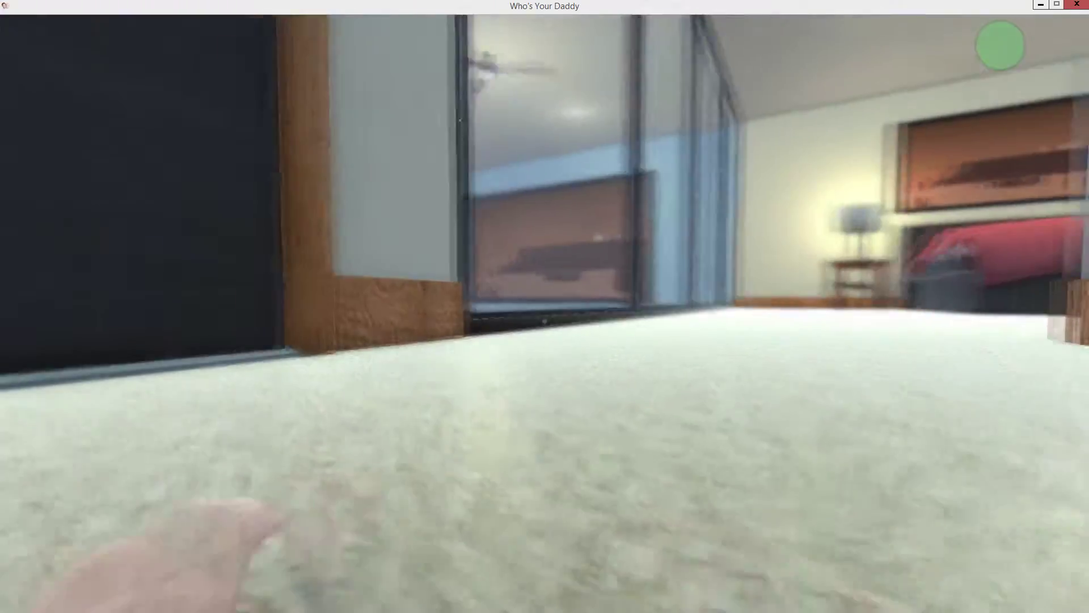
{"action": "key", "text": "e"}
Crawl down the wooden hallway along the railing, hopping toward the hallway door
{"action": "key", "text": "w"}
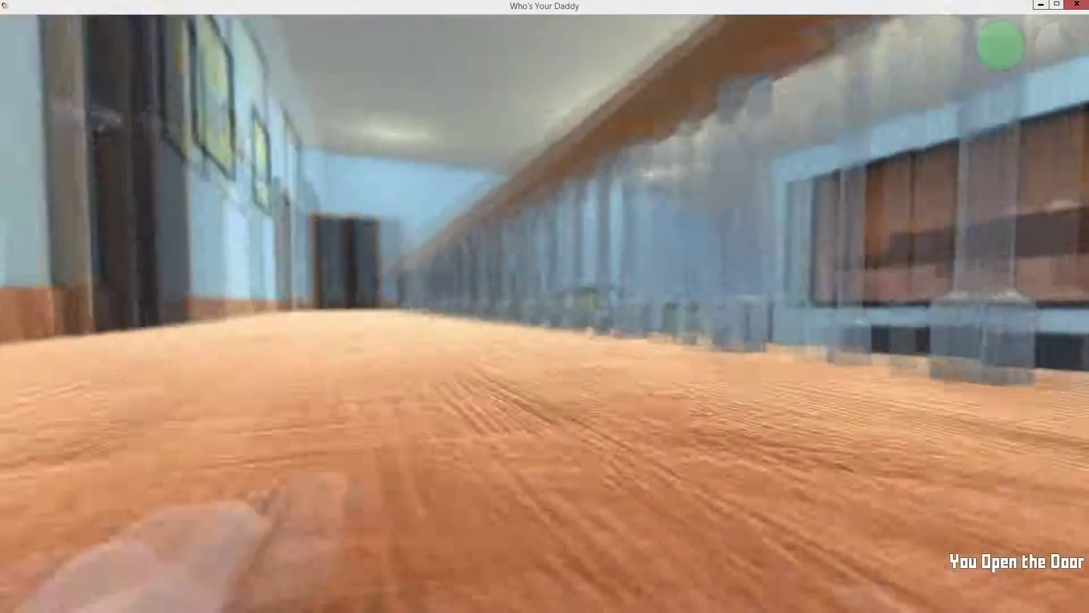
{"action": "key", "text": "w"}
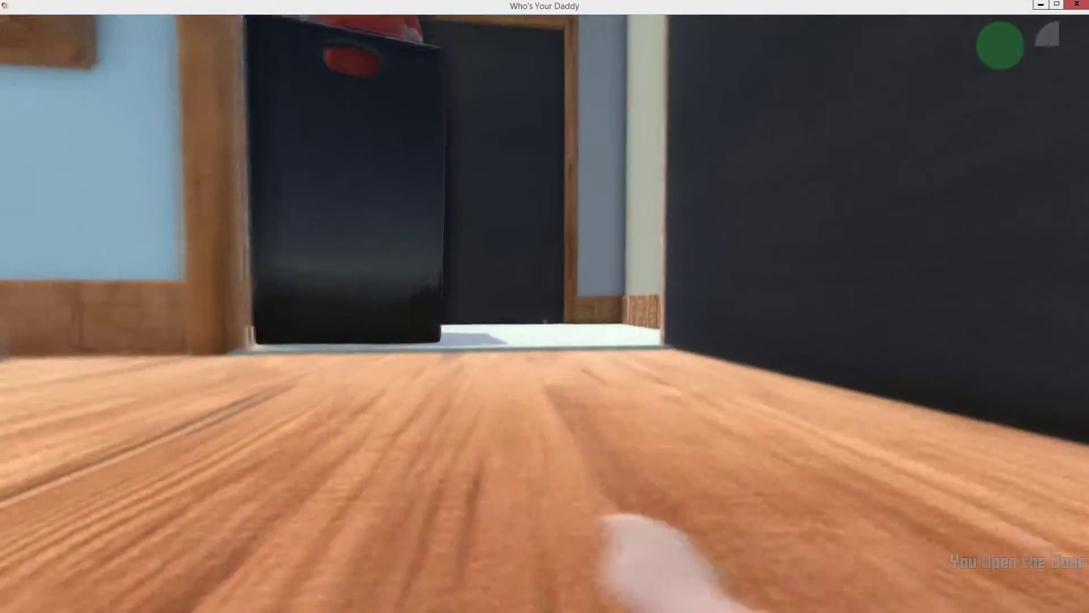
{"action": "key", "text": "w"}
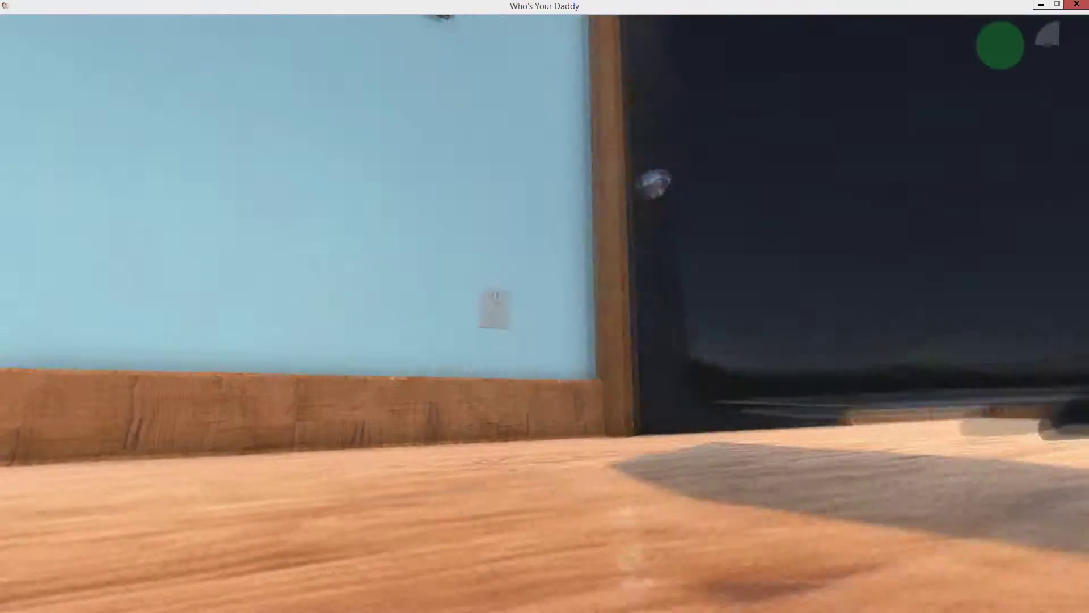
{"action": "key", "text": "w"}
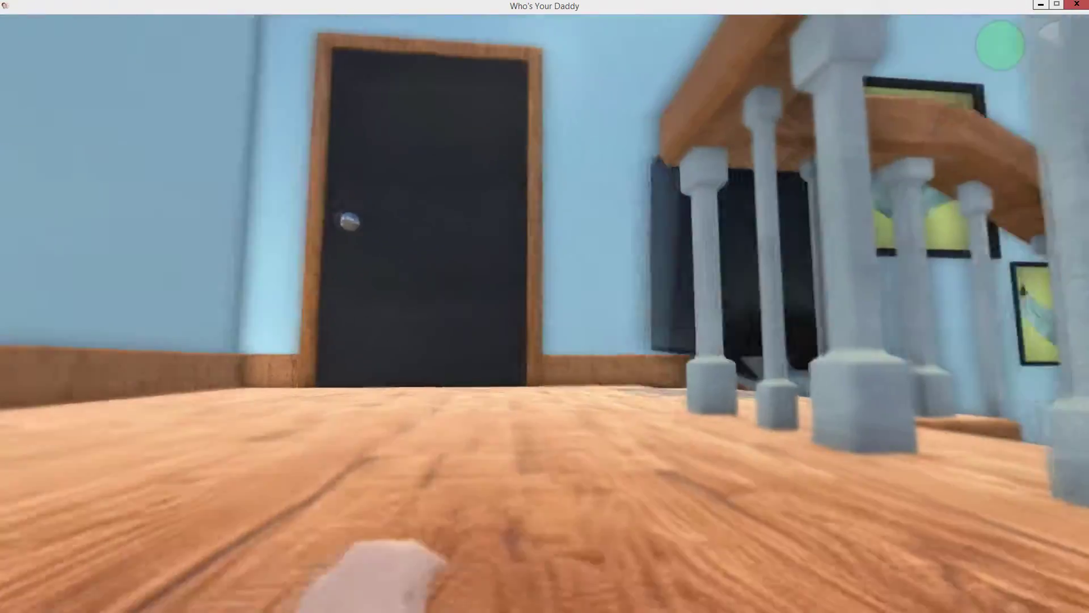
{"action": "key", "text": "w"}
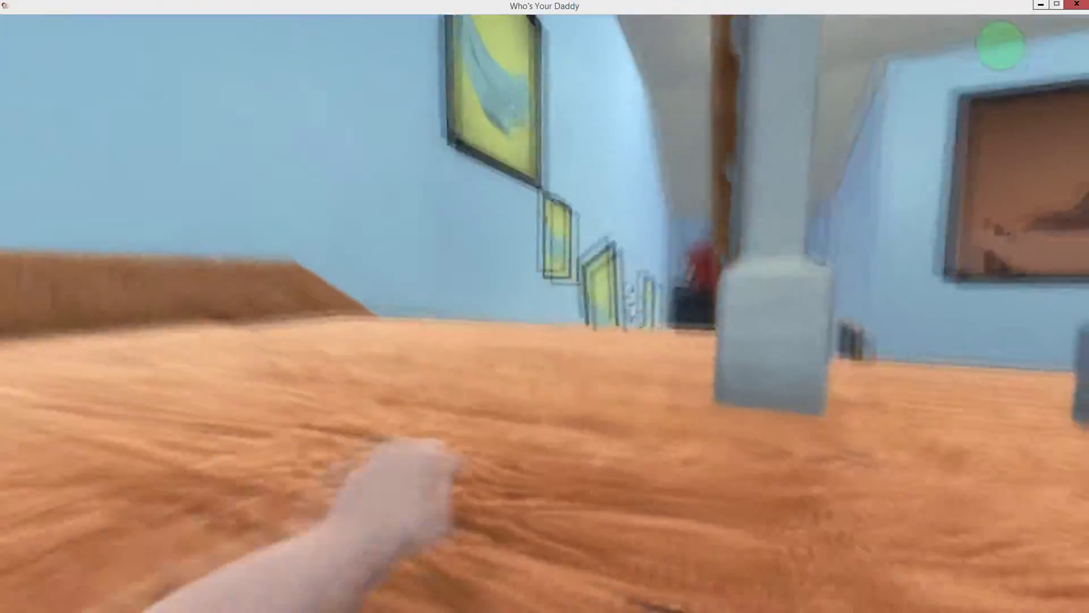
{"action": "key", "text": "w"}
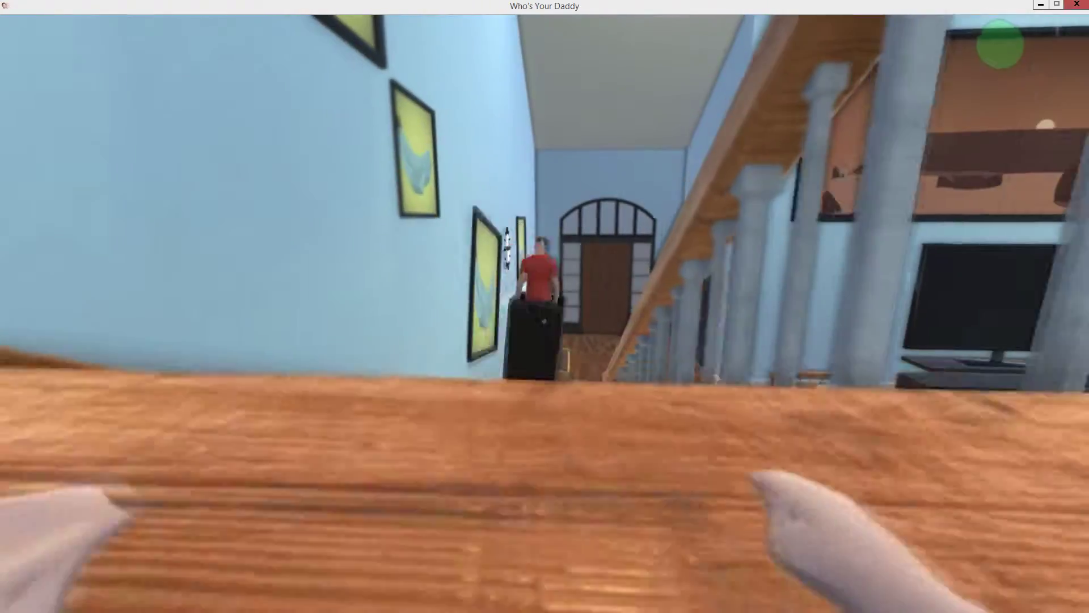
{"action": "key", "text": "space"}
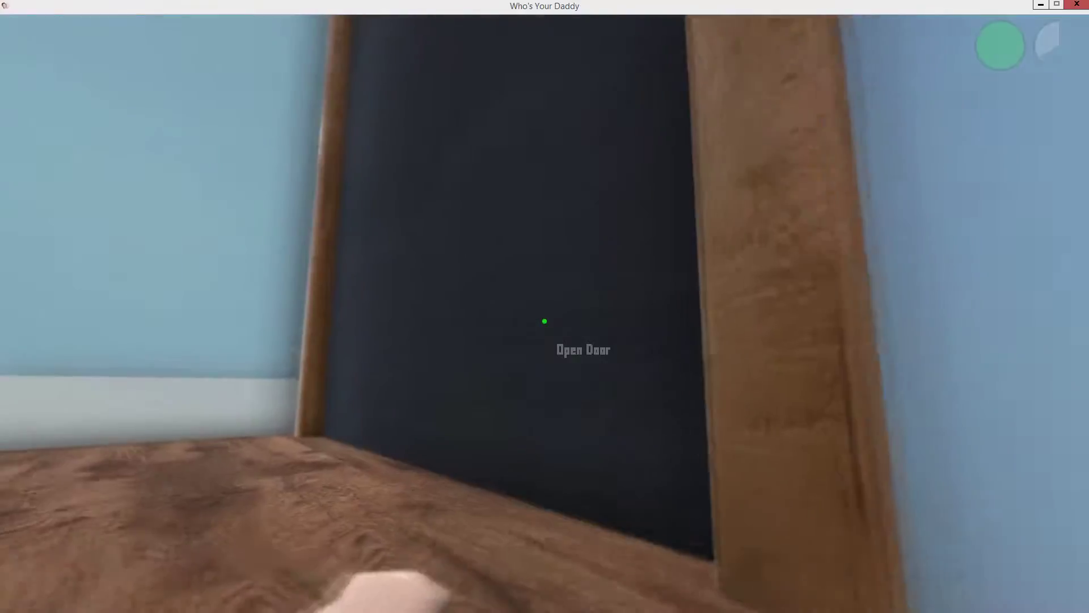
Open, close and reopen the door, then crawl through into the kitchen
{"action": "key", "text": "e"}
{"action": "key", "text": "w"}
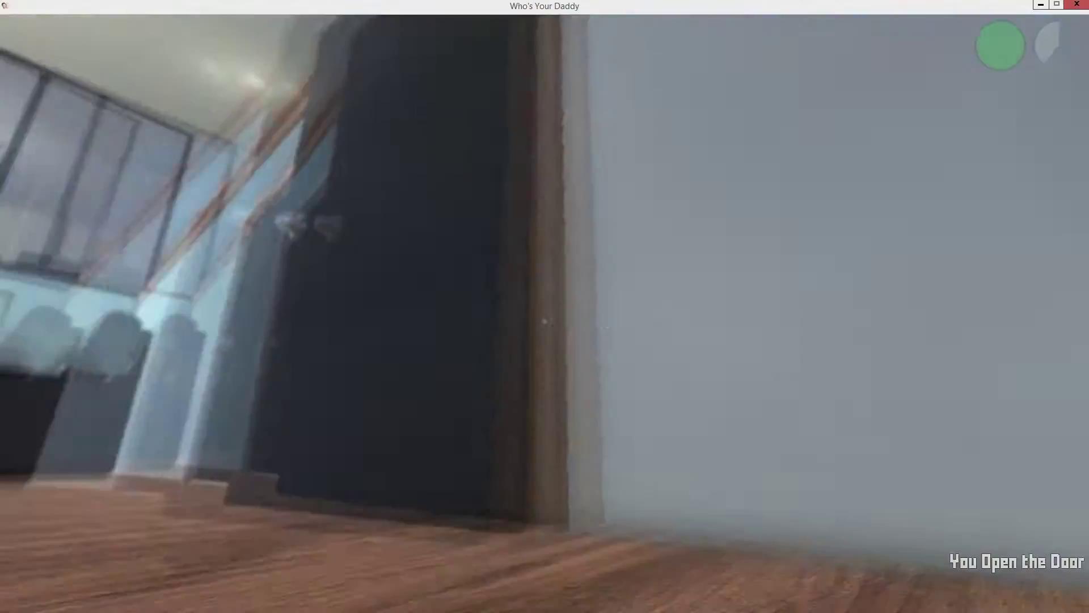
{"action": "key", "text": "e"}
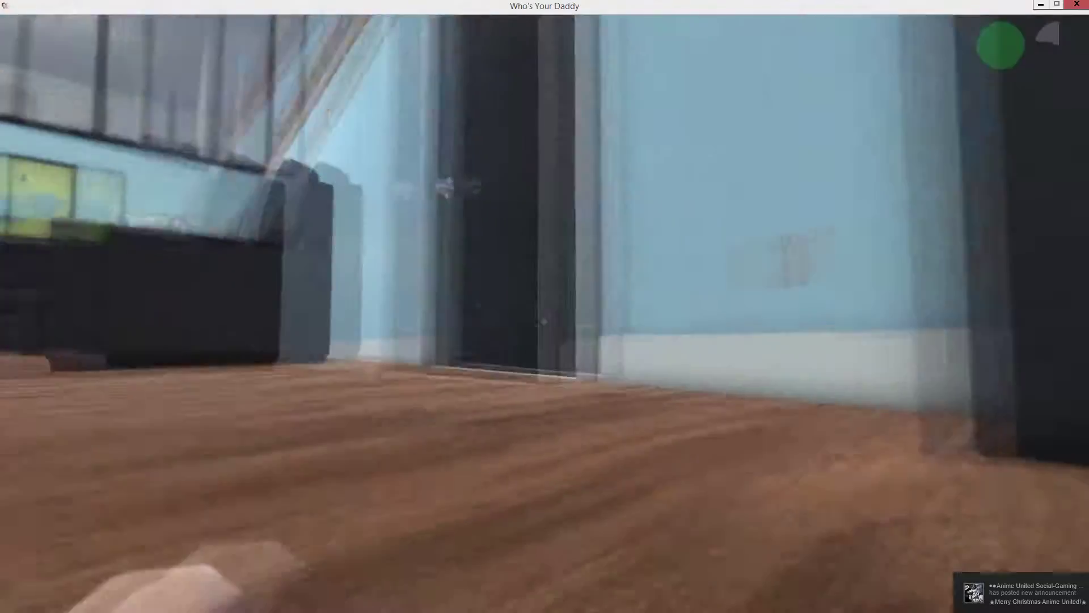
{"action": "key", "text": "e"}
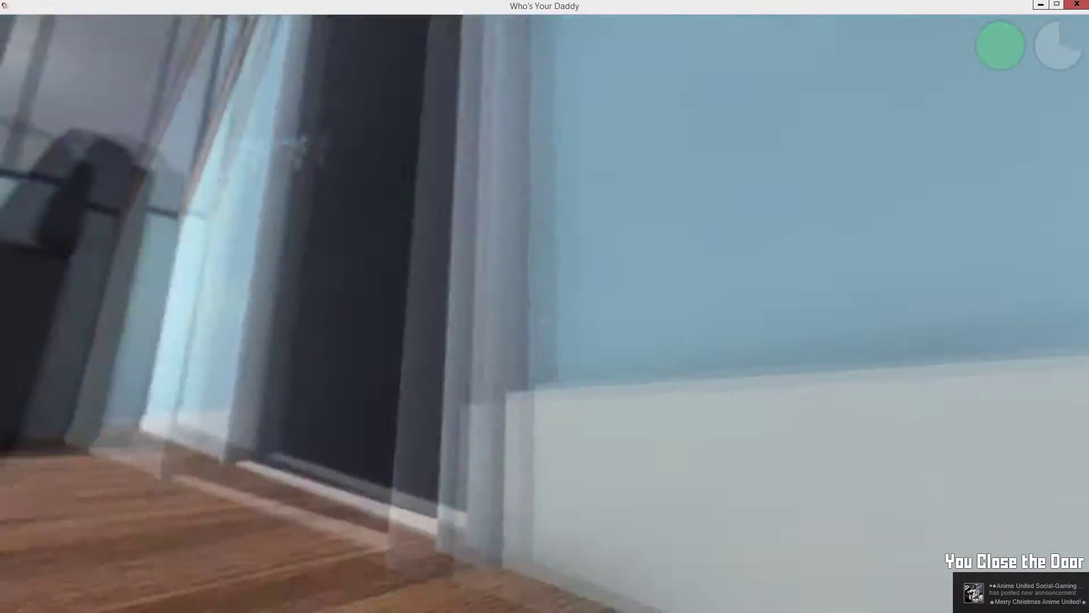
{"action": "key", "text": "e"}
{"action": "key", "text": "w"}
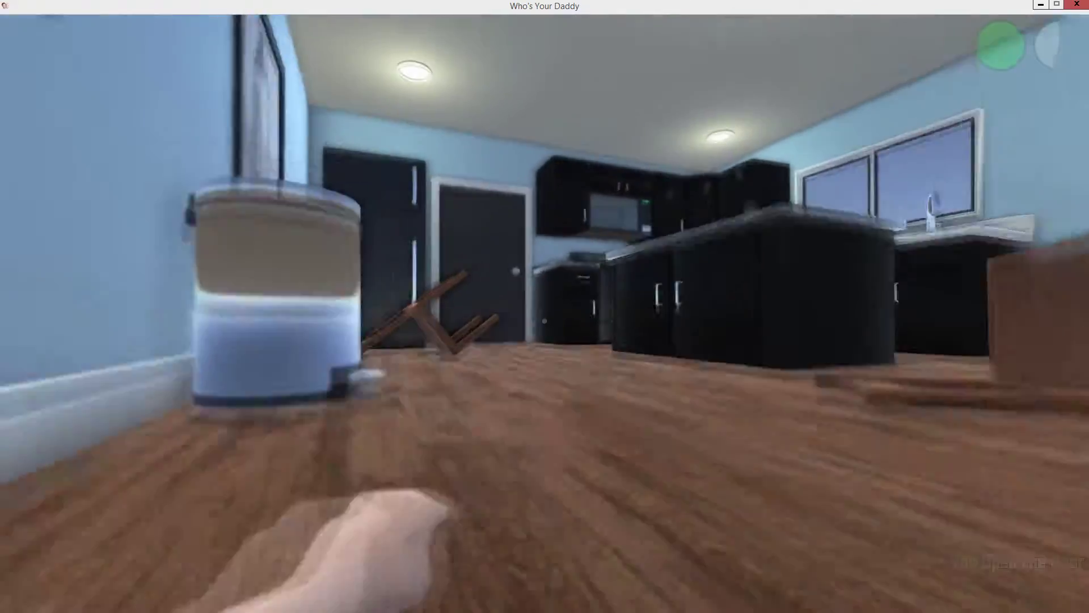
Crawl past the trash can and the dad's legs, then open the dark cabinet
{"action": "key", "text": "w"}
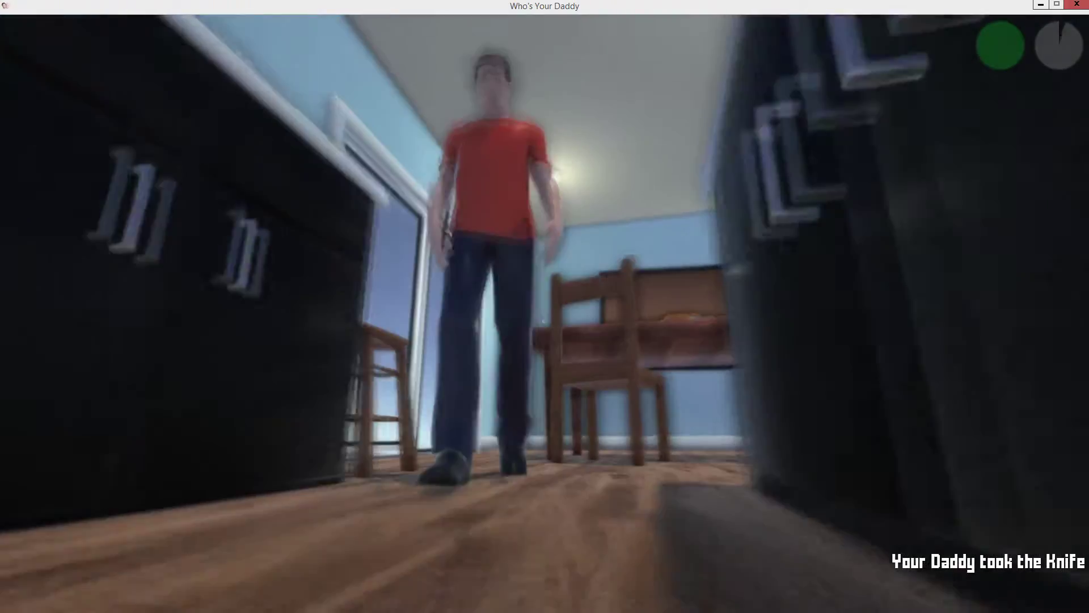
{"action": "key", "text": "w"}
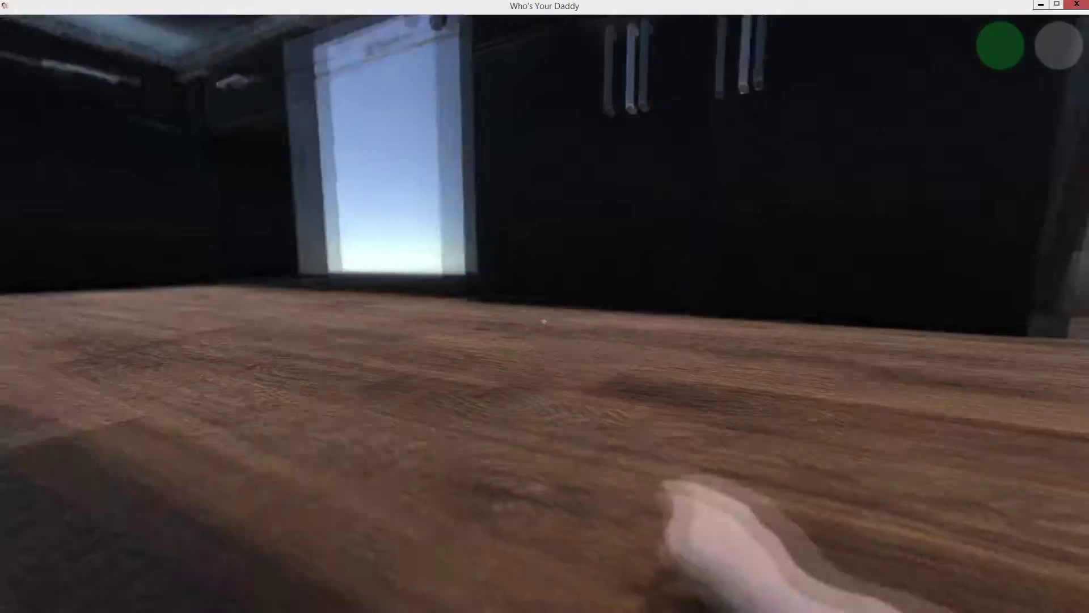
{"action": "key", "text": "e"}
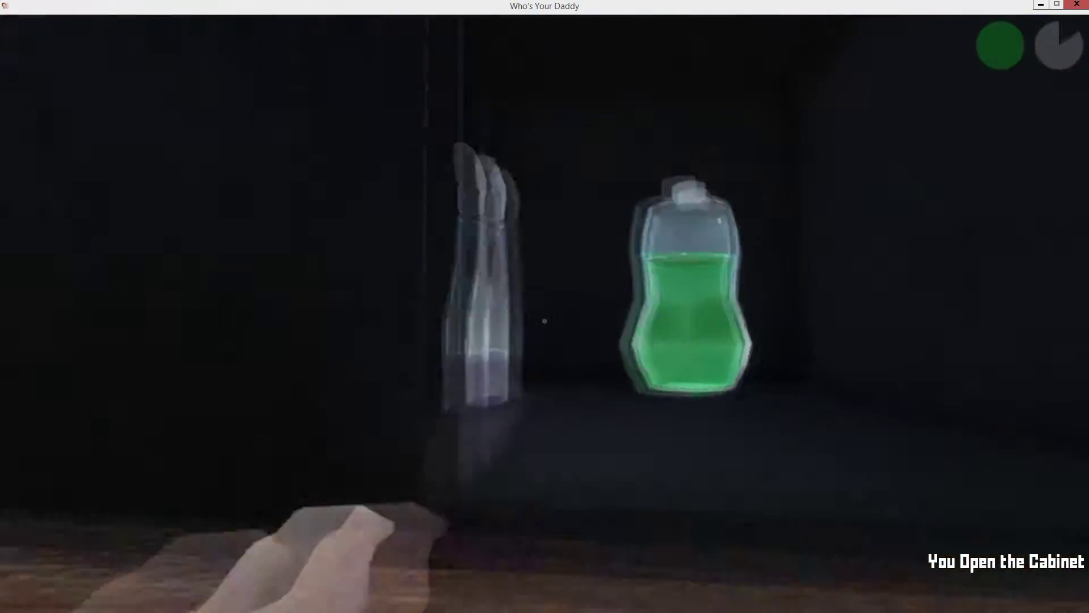
Drink the green soap, bleach and window cleaner, then grab the fork
{"action": "left_click", "coordinate": [545, 321]}
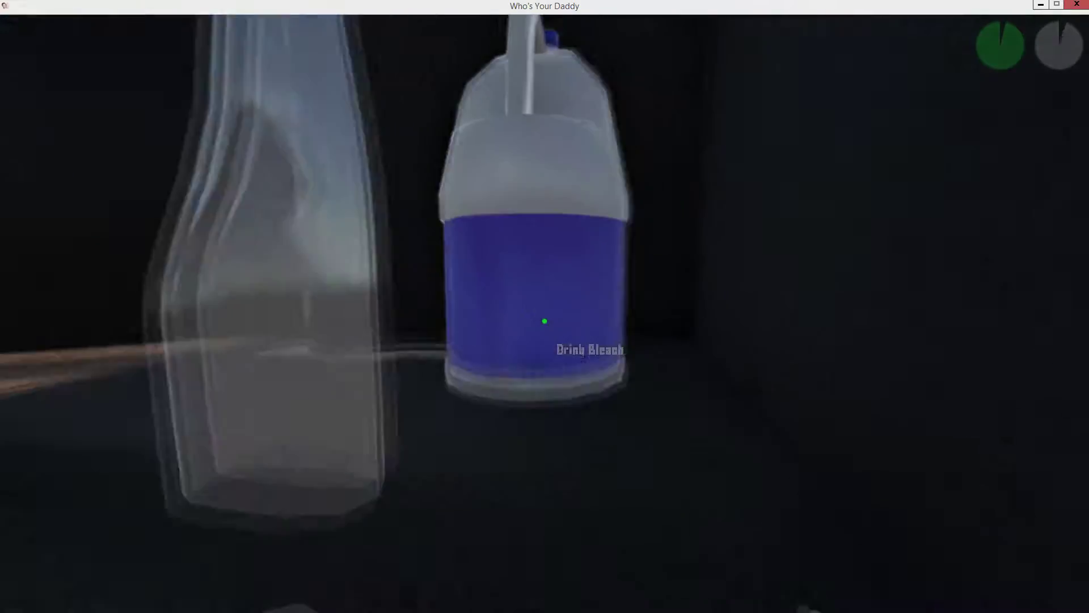
{"action": "left_click", "coordinate": [545, 321]}
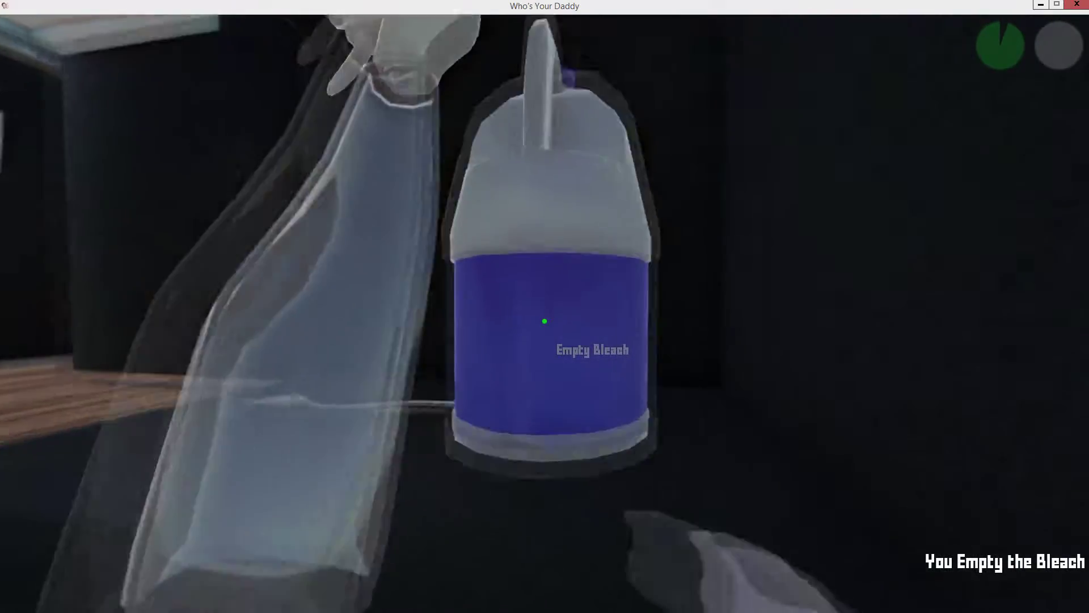
{"action": "left_click", "coordinate": [545, 321]}
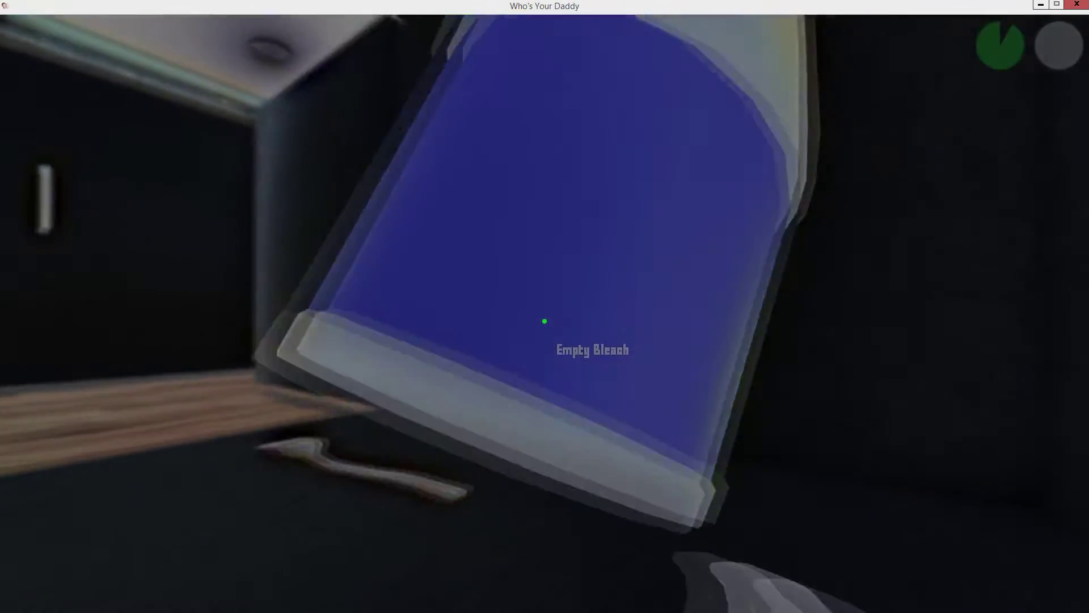
{"action": "left_click", "coordinate": [545, 320]}
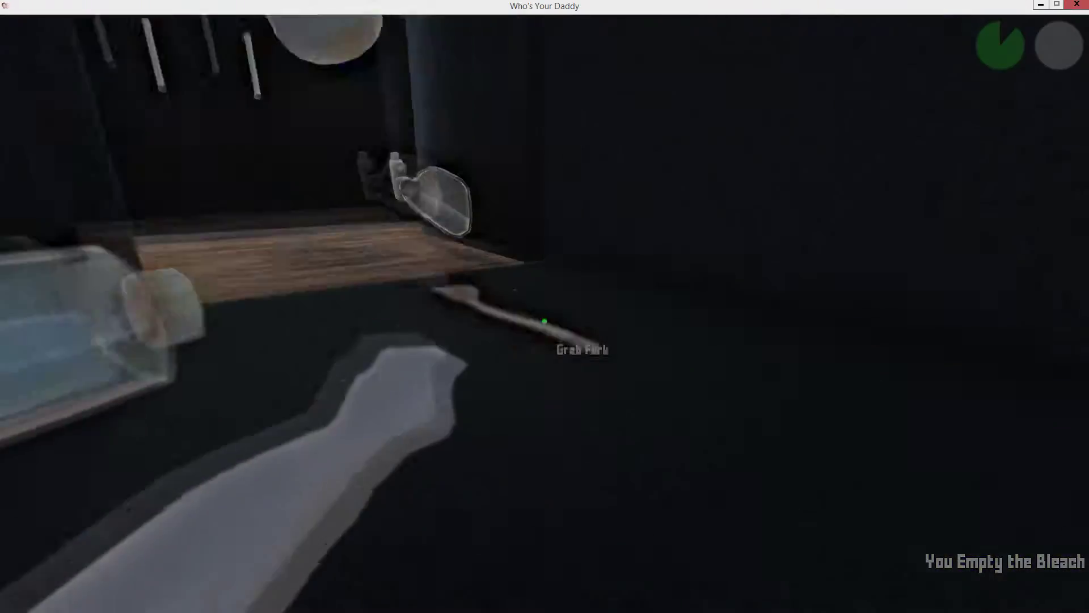
{"action": "left_click", "coordinate": [546, 321]}
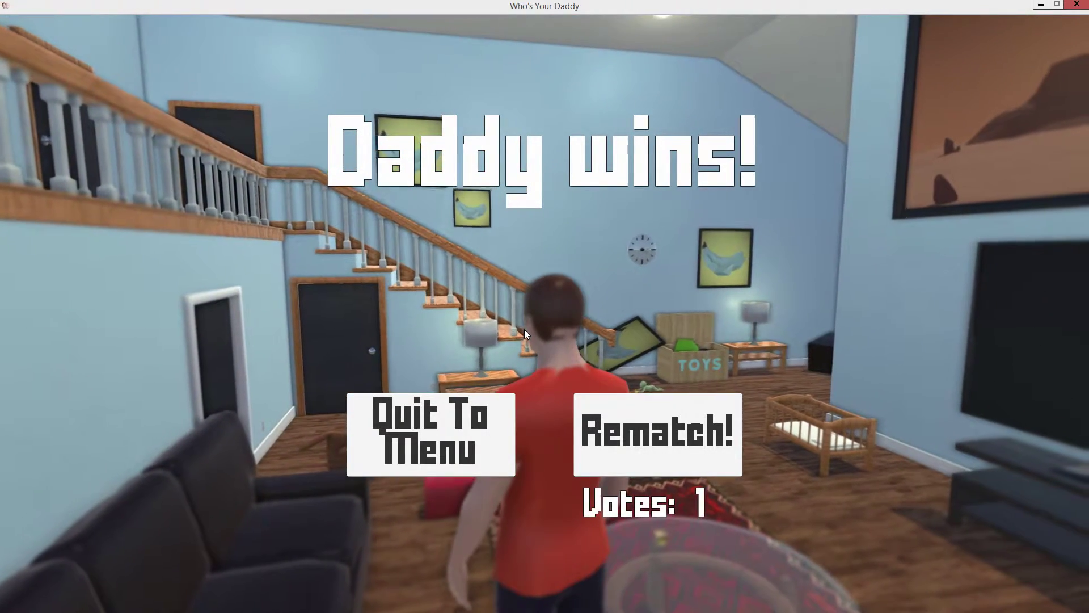
Vote Rematch!, then walk to the beach ball and pick it up
{"action": "left_click", "coordinate": [645, 442]}
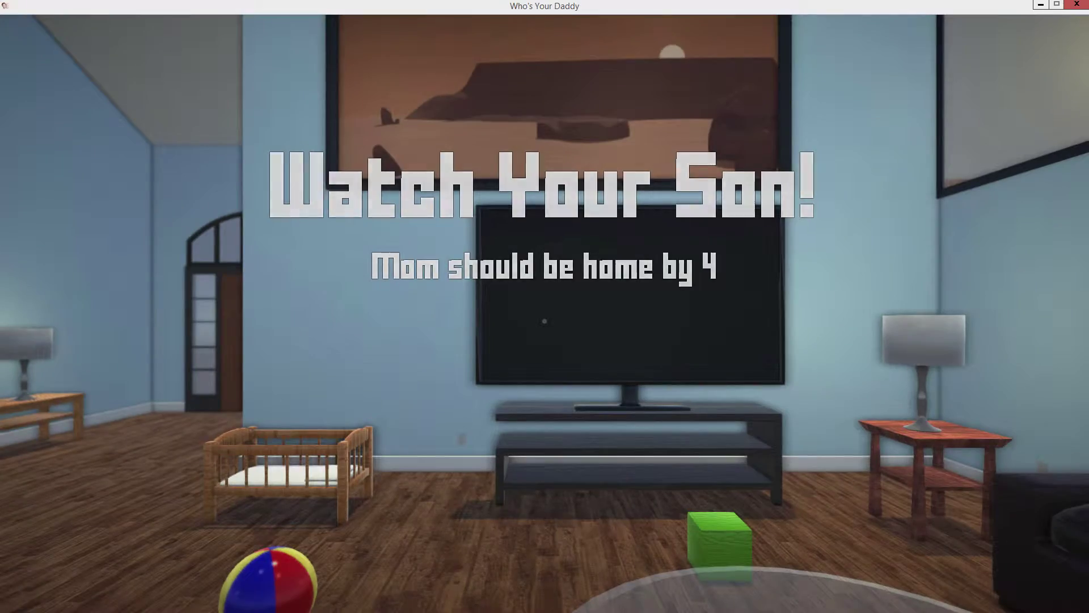
{"action": "key", "text": "w"}
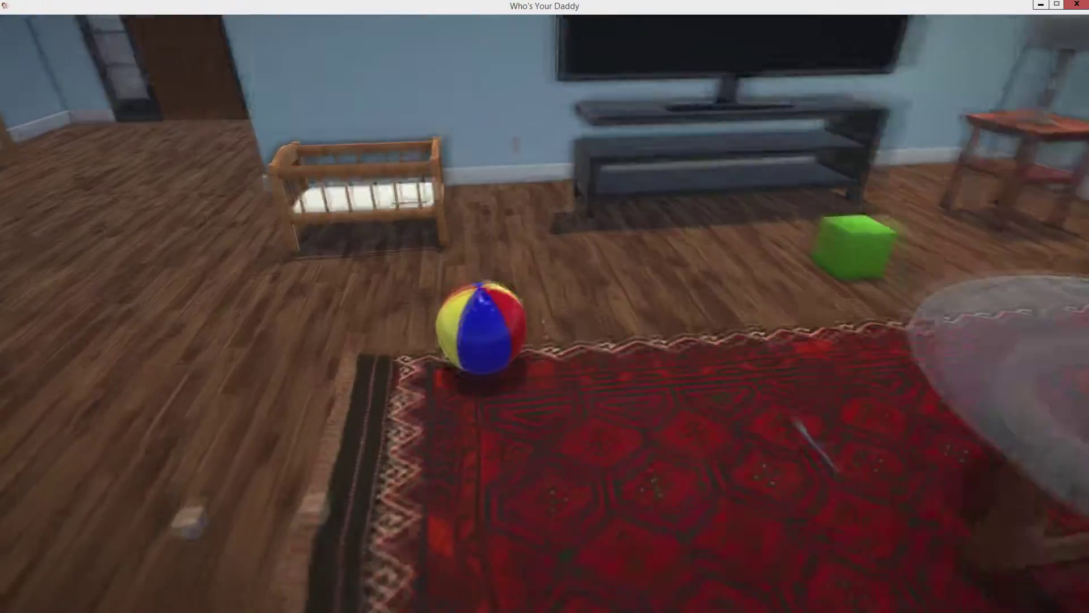
{"action": "left_click", "coordinate": [544, 320]}
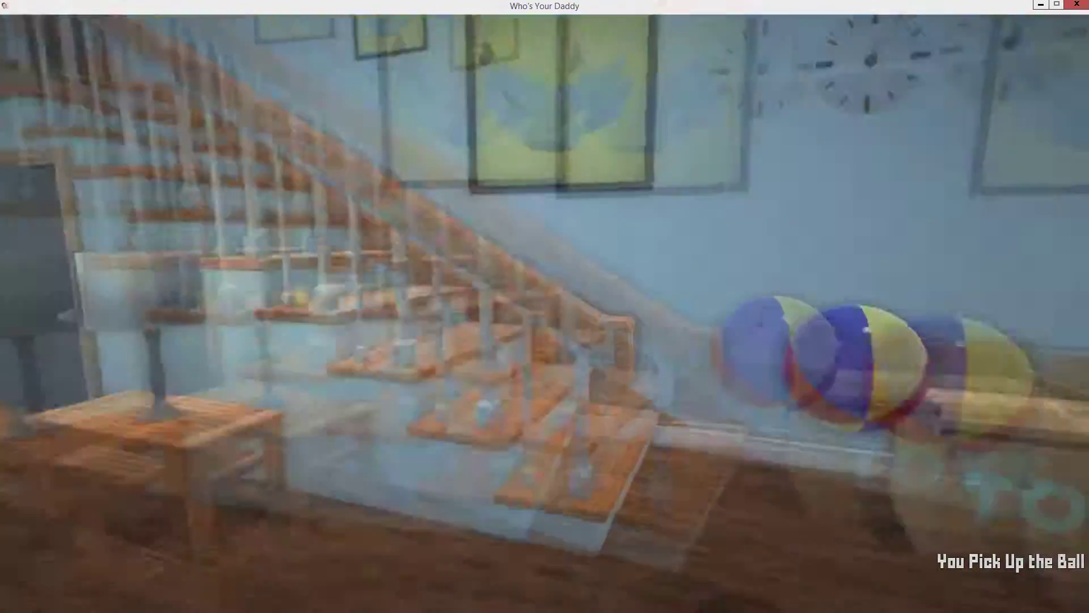
{"action": "key", "text": "w"}
{"action": "key", "text": "w"}
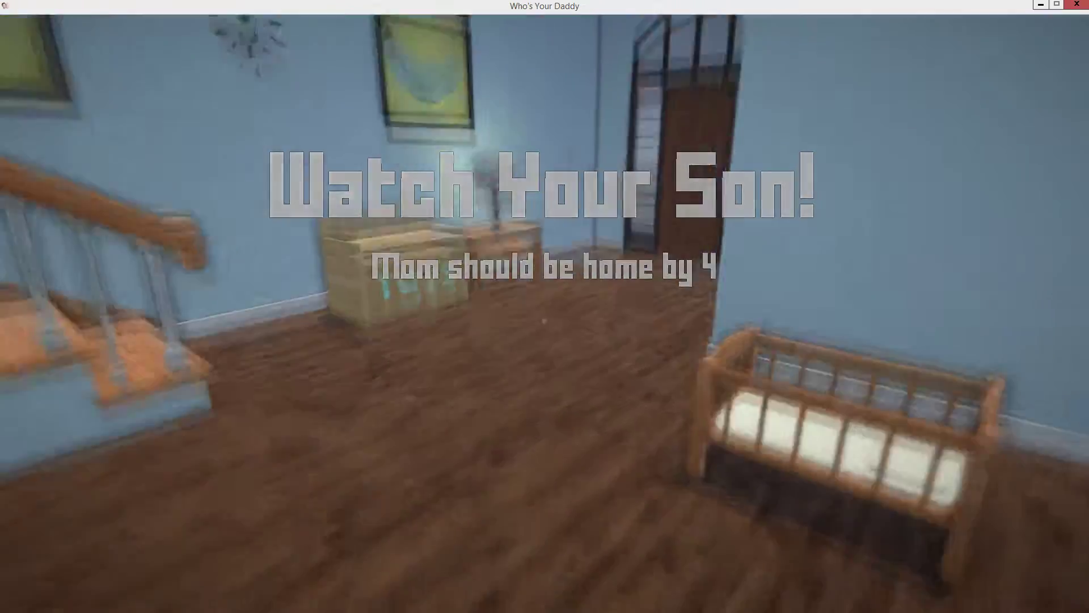
Walk from the rug back around the crib to look down at the baby
{"action": "key", "text": "w"}
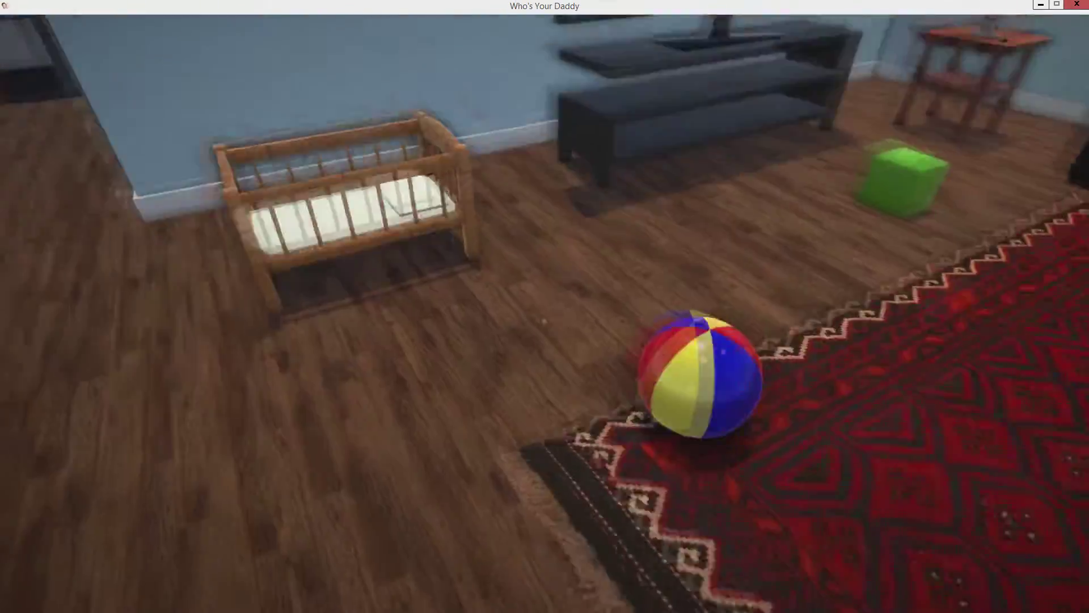
{"action": "key", "text": "w"}
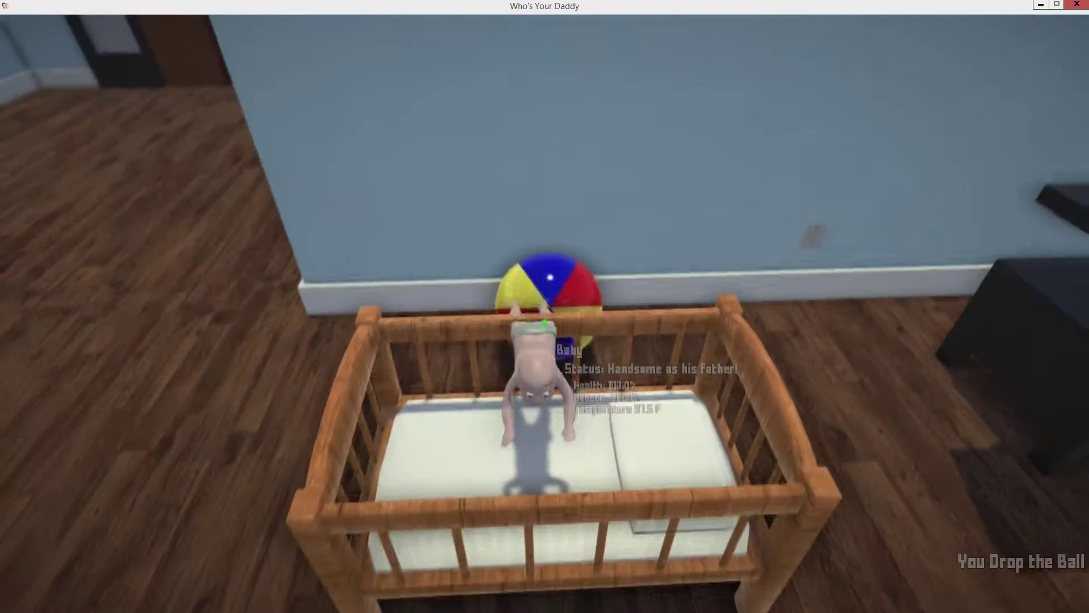
{"action": "key", "text": "w"}
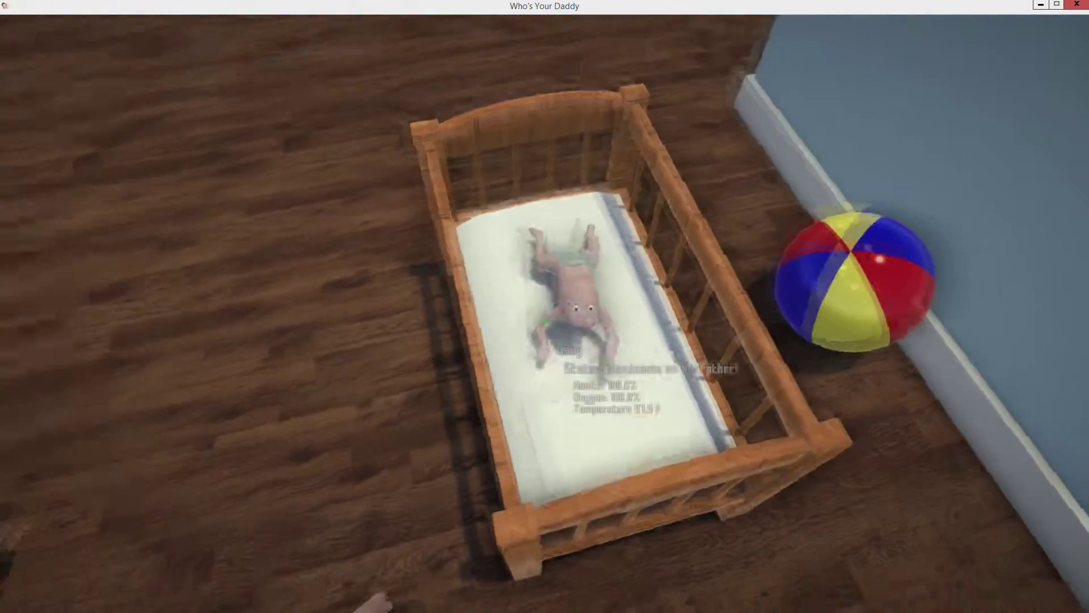
{"action": "key", "text": "s"}
{"action": "key", "text": "a"}
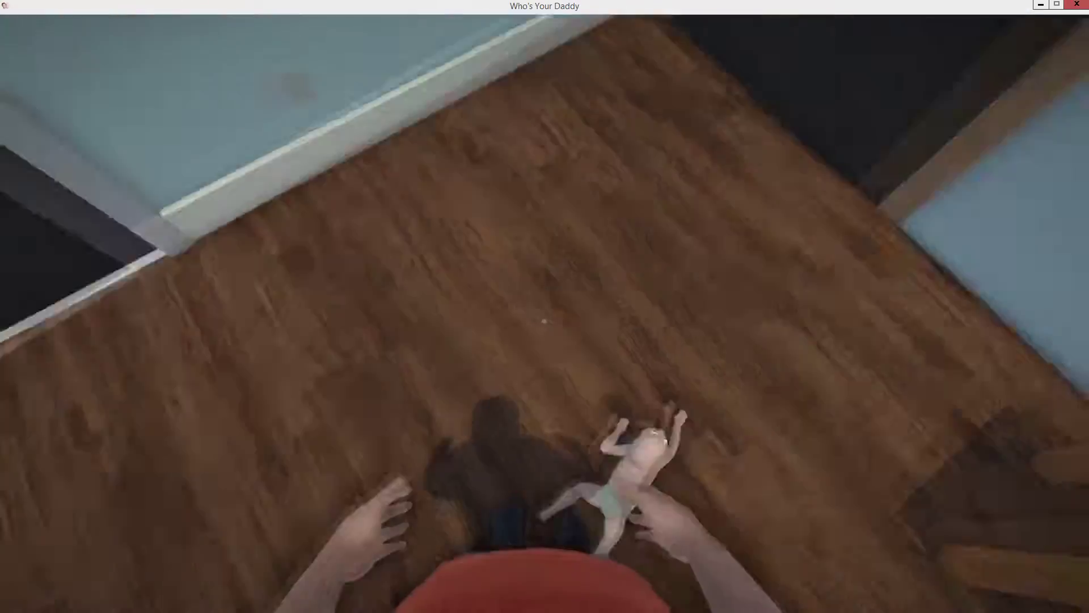
Open the closet, handle the bleach and window cleaner, and carry the bleach out
{"action": "key", "text": "e"}
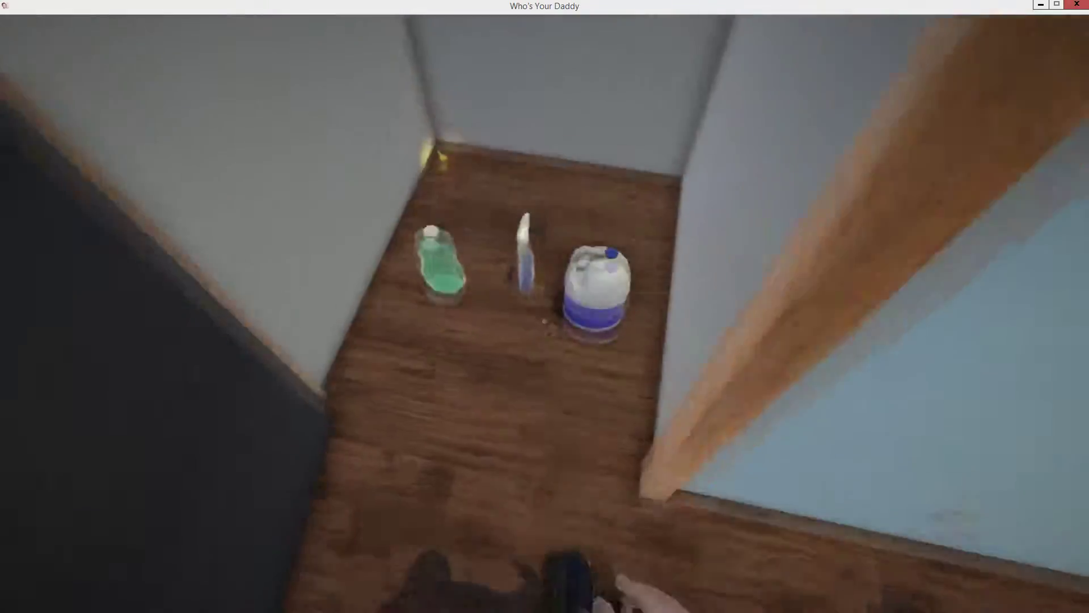
{"action": "key", "text": "e"}
{"action": "key", "text": "e"}
{"action": "key", "text": "e"}
{"action": "key", "text": "e"}
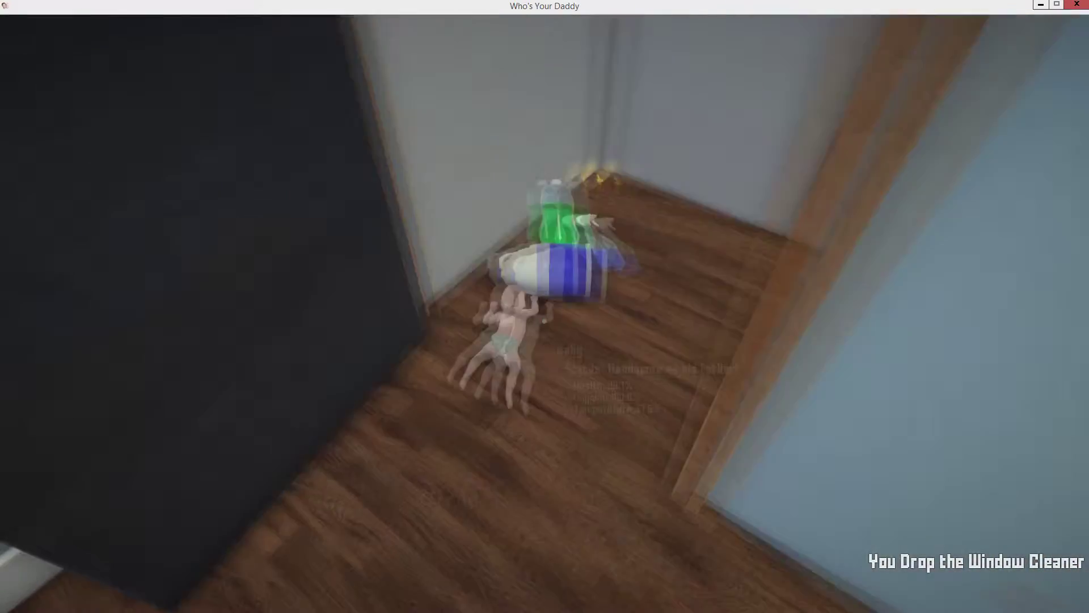
{"action": "key", "text": "e"}
{"action": "key", "text": "e"}
{"action": "key", "text": "e"}
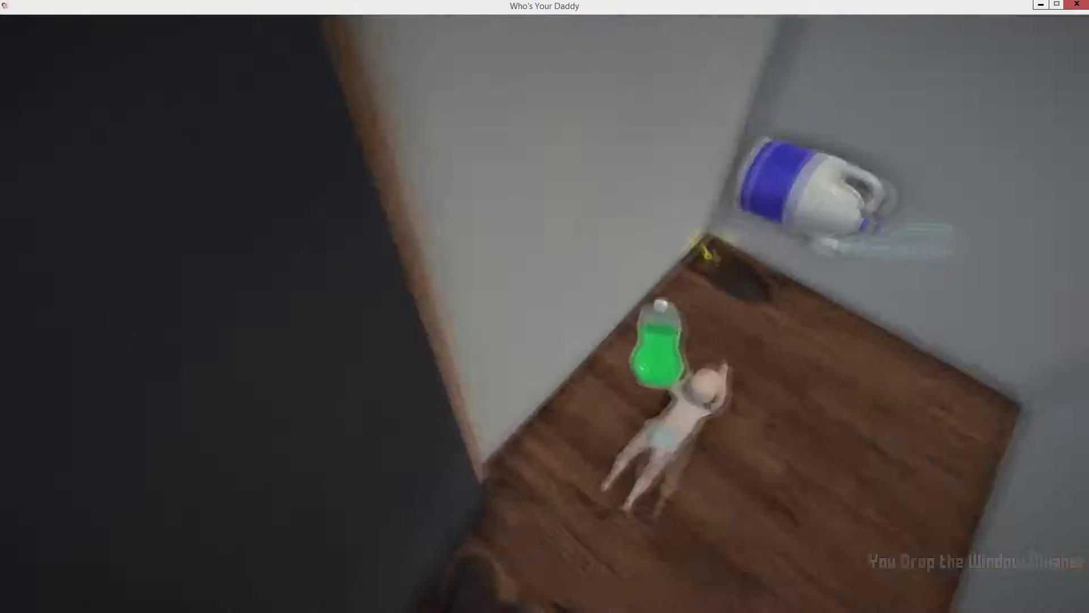
{"action": "key", "text": "e"}
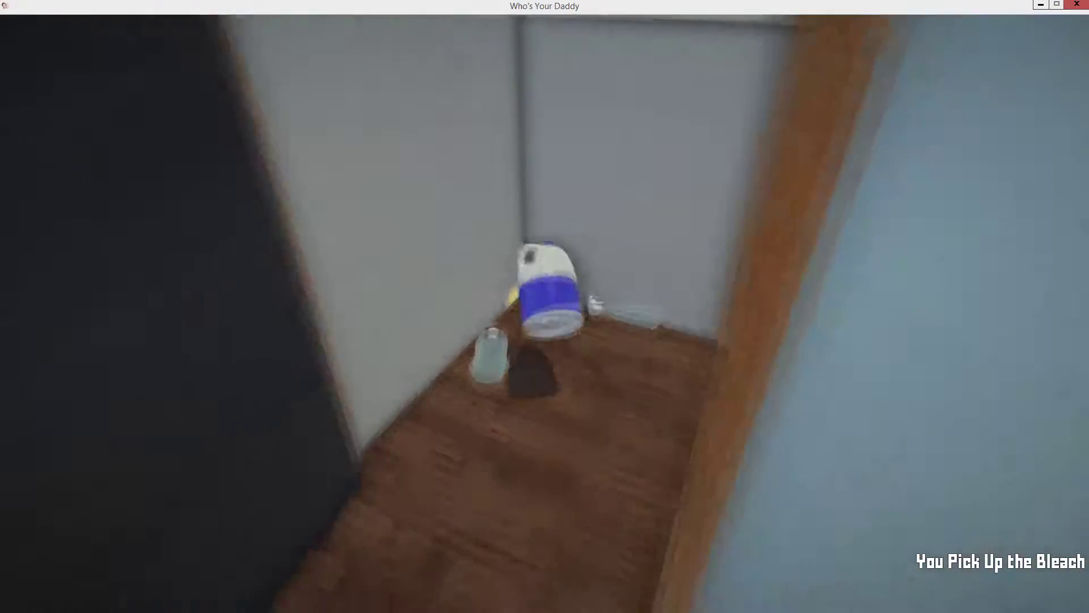
{"action": "key", "text": "e"}
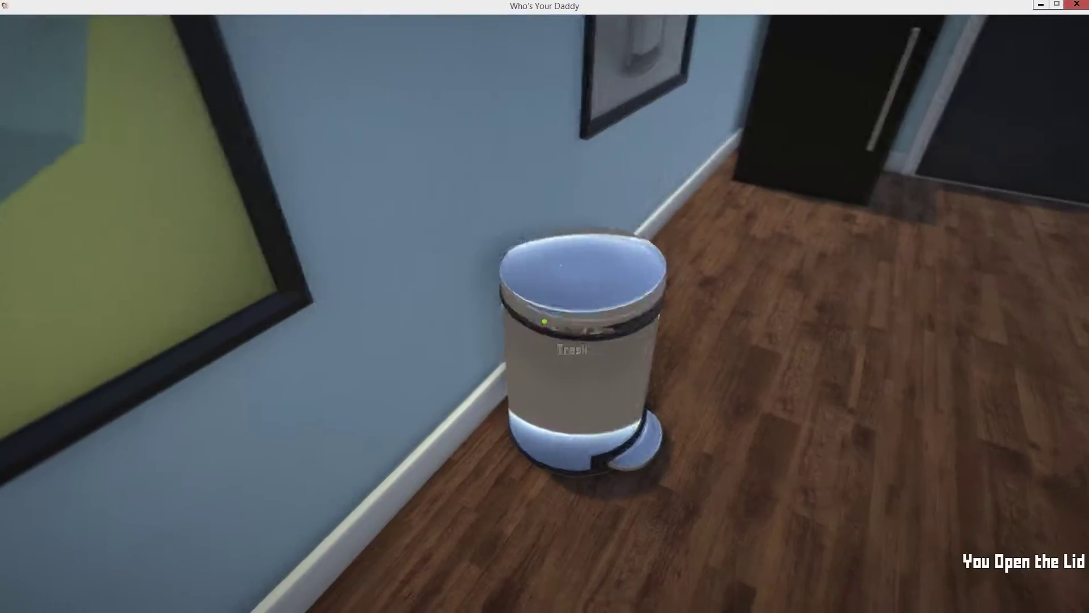
{"action": "key", "text": "w"}
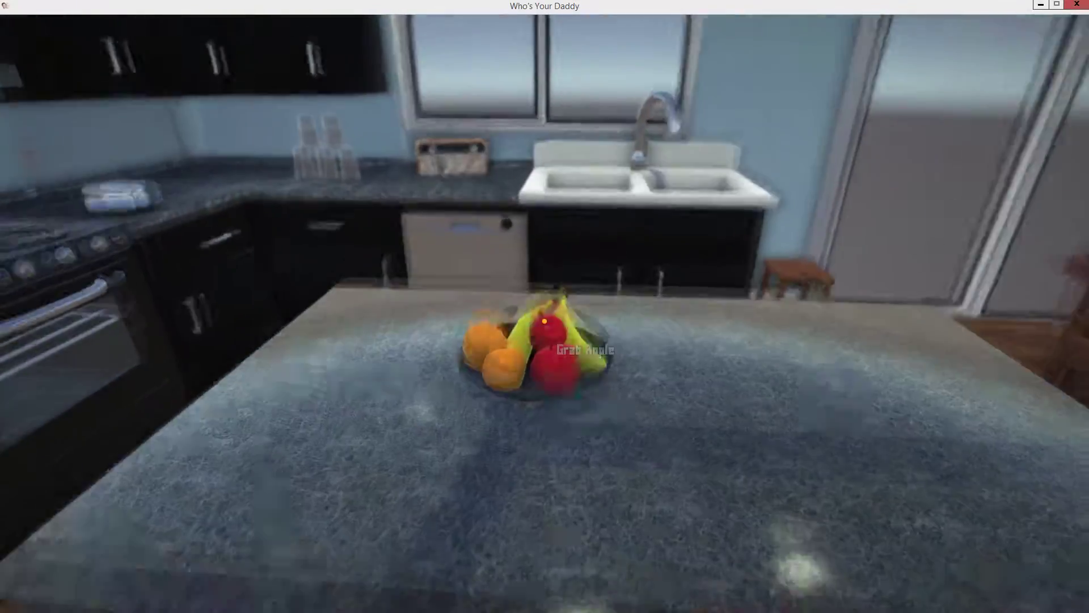
Open the trash can lid, grab the apple, and open the upper kitchen cabinets
{"action": "key", "text": "e"}
{"action": "key", "text": "e"}
{"action": "key", "text": "e"}
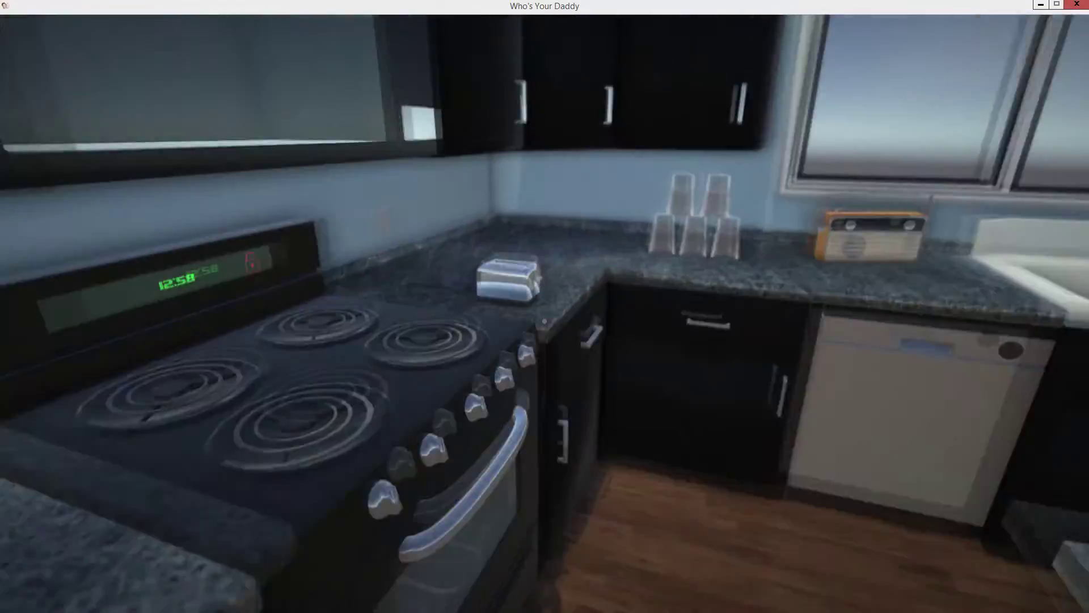
{"action": "key", "text": "e"}
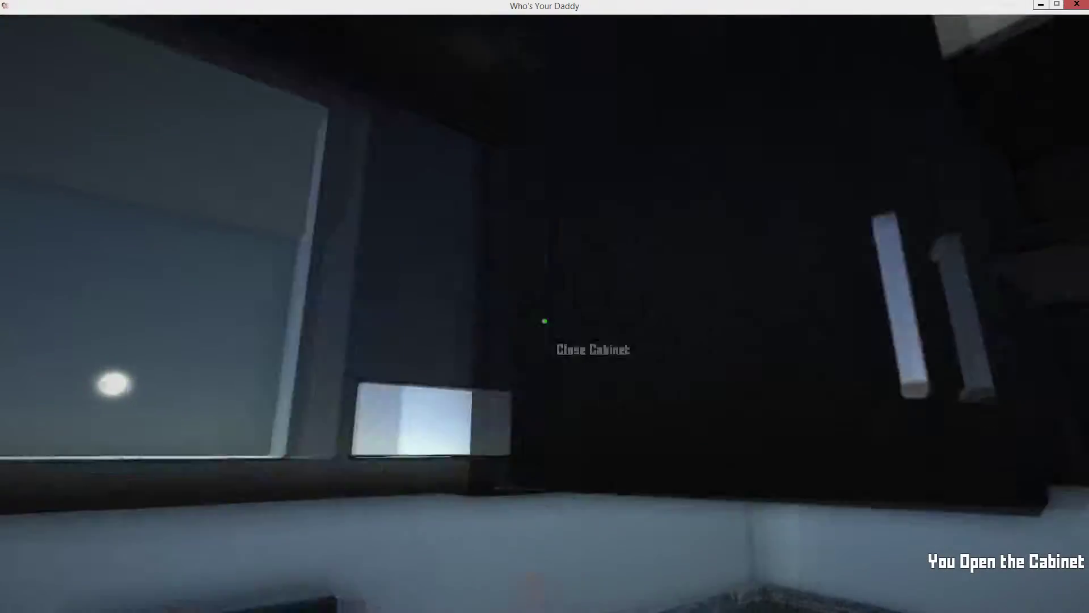
{"action": "key", "text": "e"}
{"action": "key", "text": "e"}
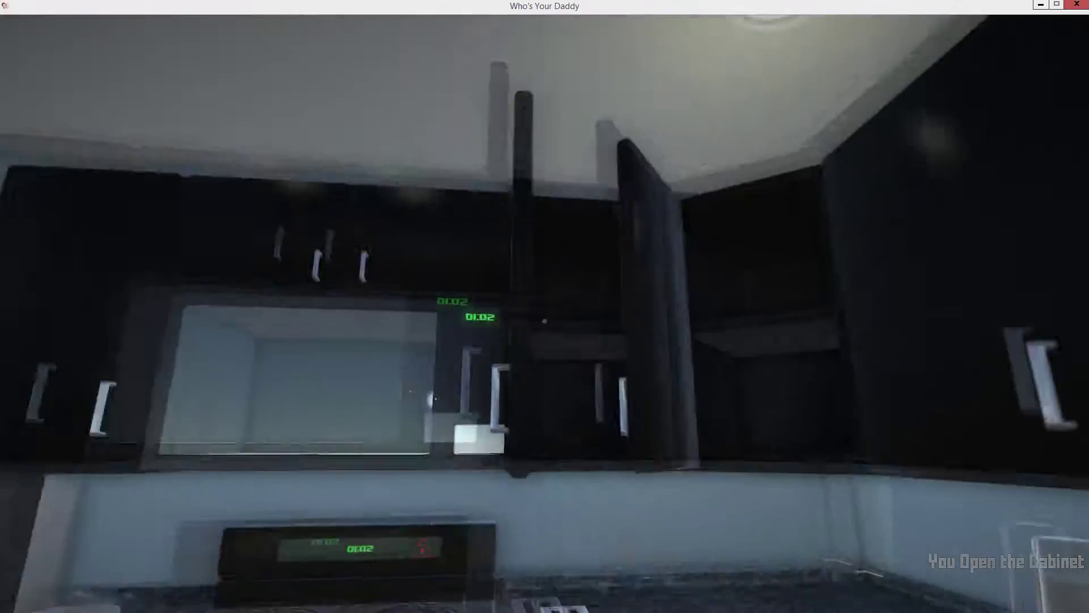
{"action": "key", "text": "e"}
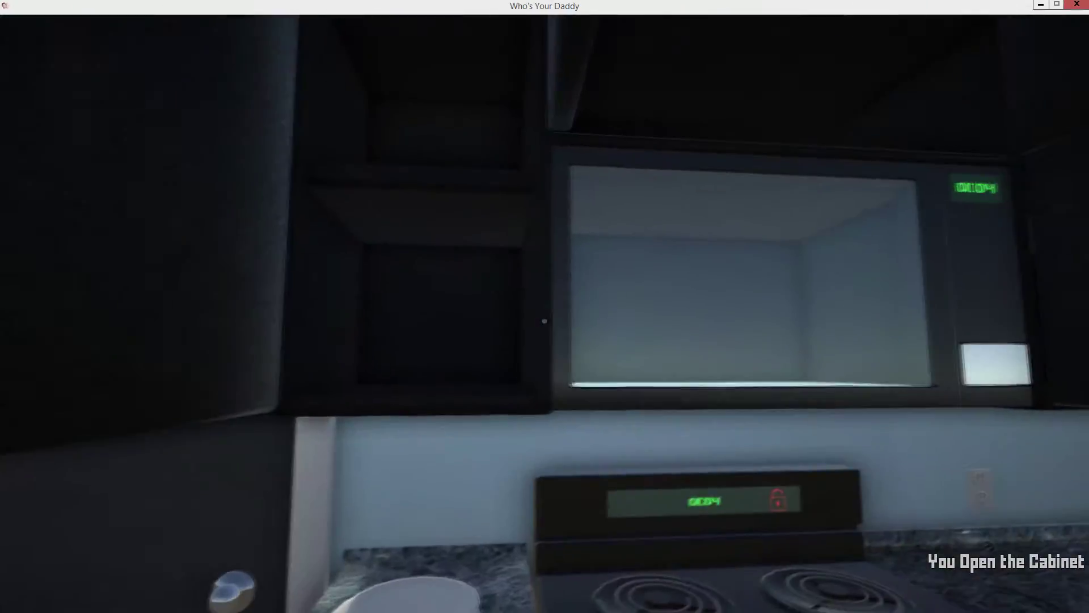
Move the toaster, light a burner with the third stove knob, and pick up the green block
{"action": "key", "text": "s"}
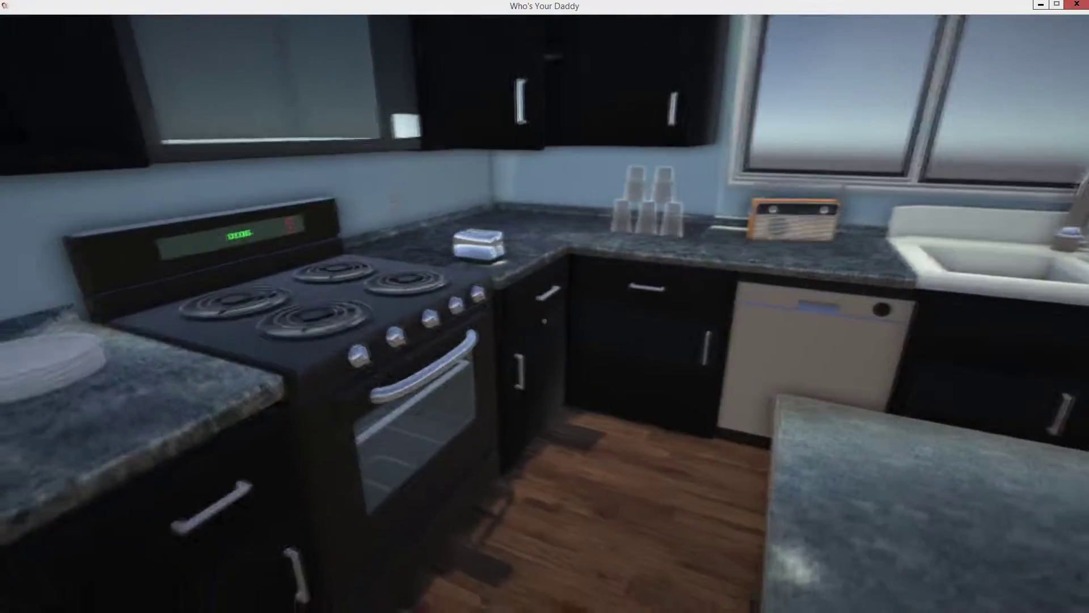
{"action": "key", "text": "w"}
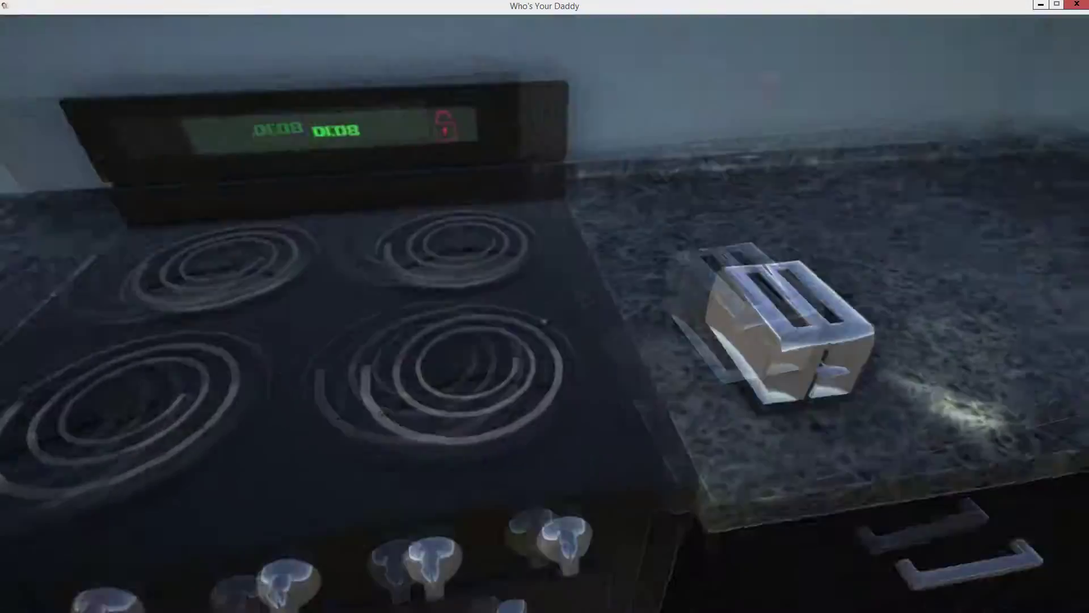
{"action": "key", "text": "e"}
{"action": "key", "text": "e"}
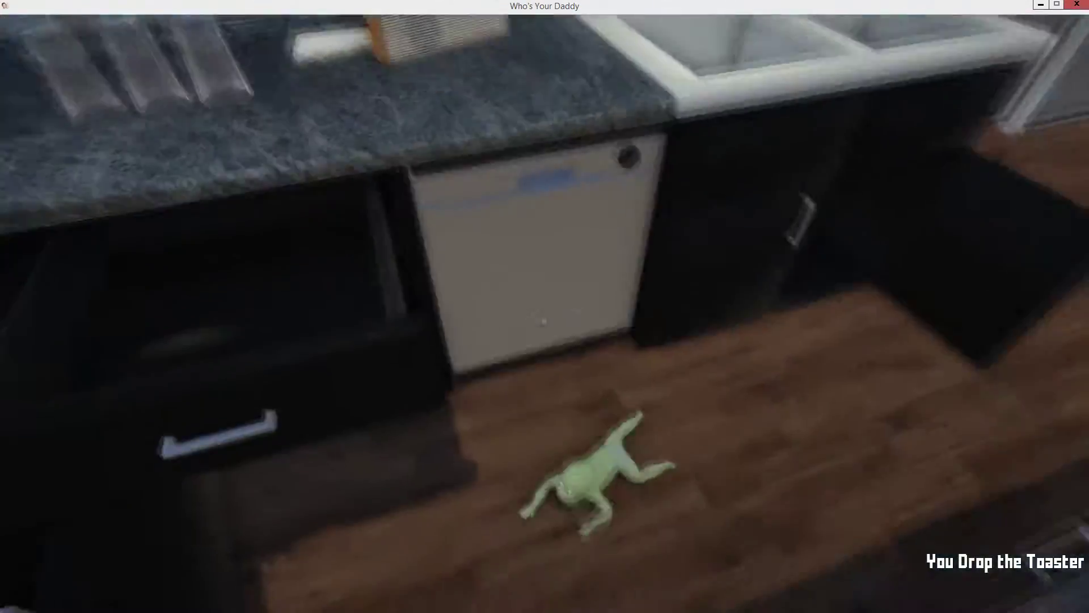
{"action": "key", "text": "s"}
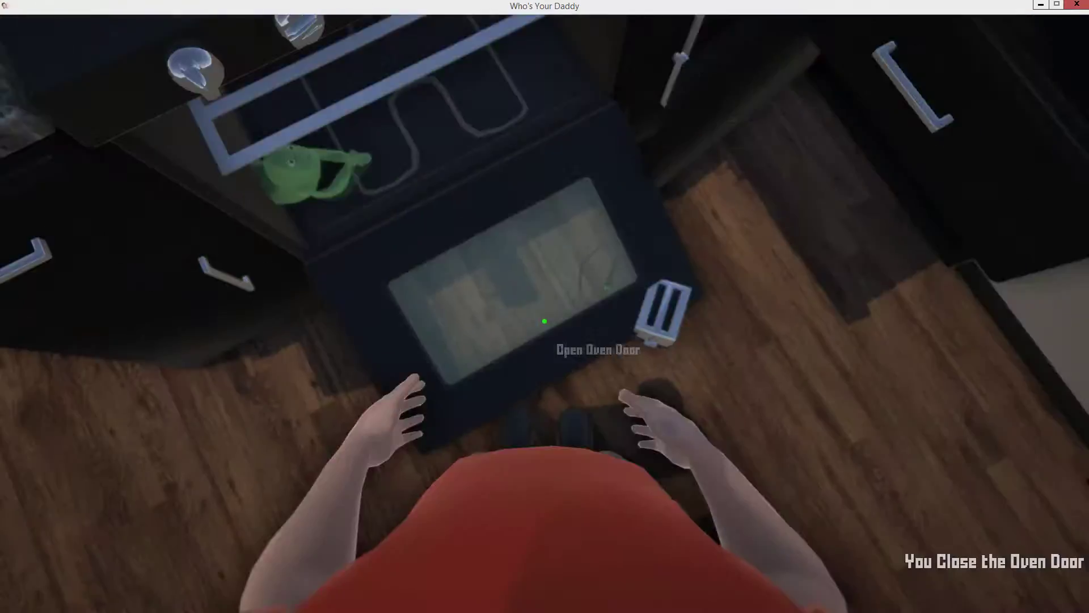
{"action": "key", "text": "e"}
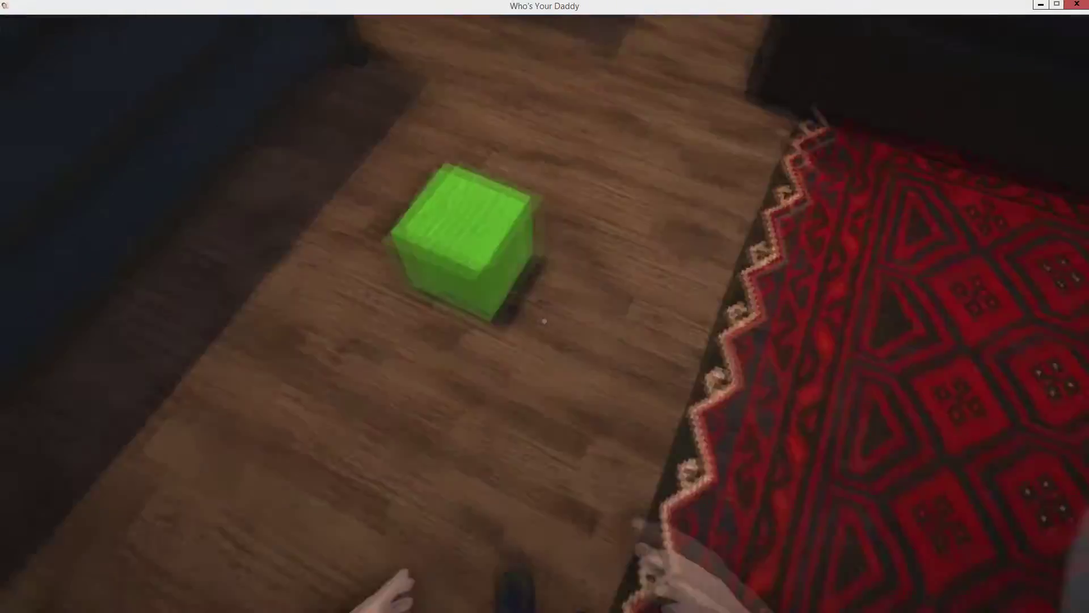
{"action": "left_click", "coordinate": [543, 321]}
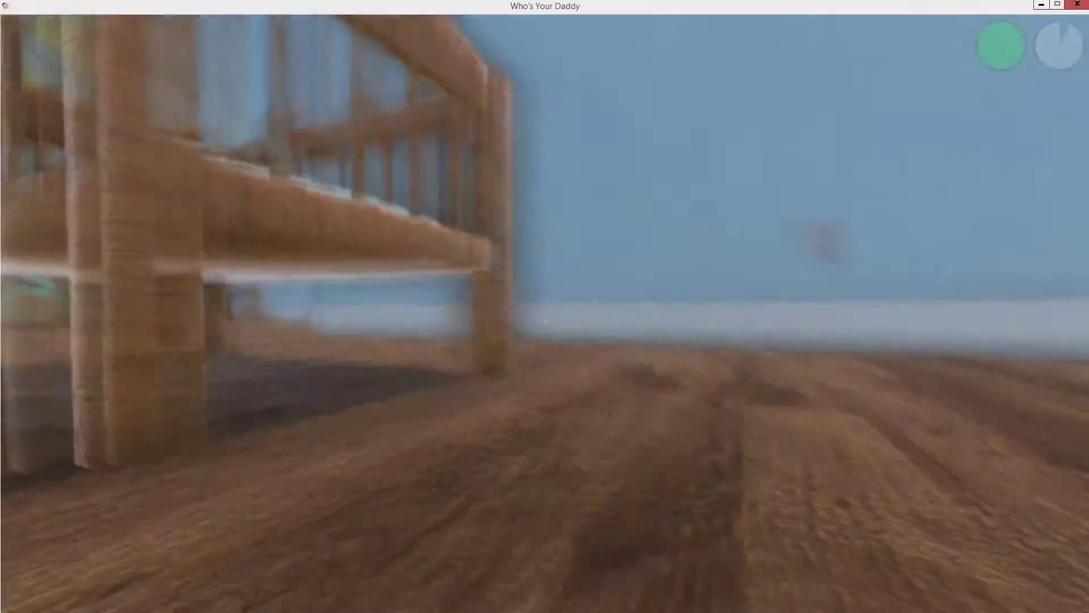
Crawl to the beach ball, pick it up, then eat the batteries from the tray
{"action": "key", "text": "w"}
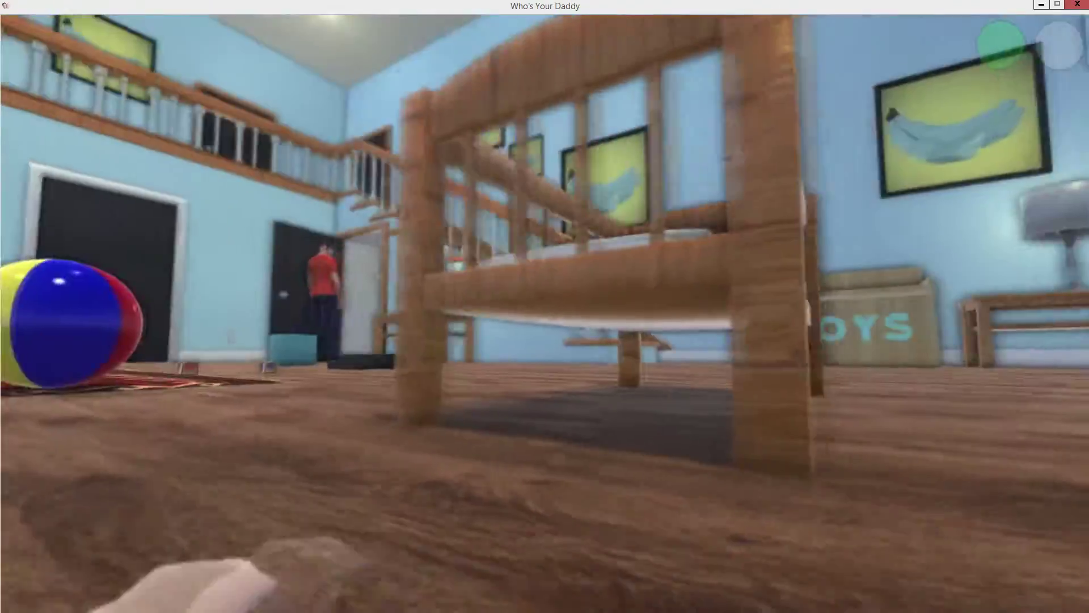
{"action": "key", "text": "w"}
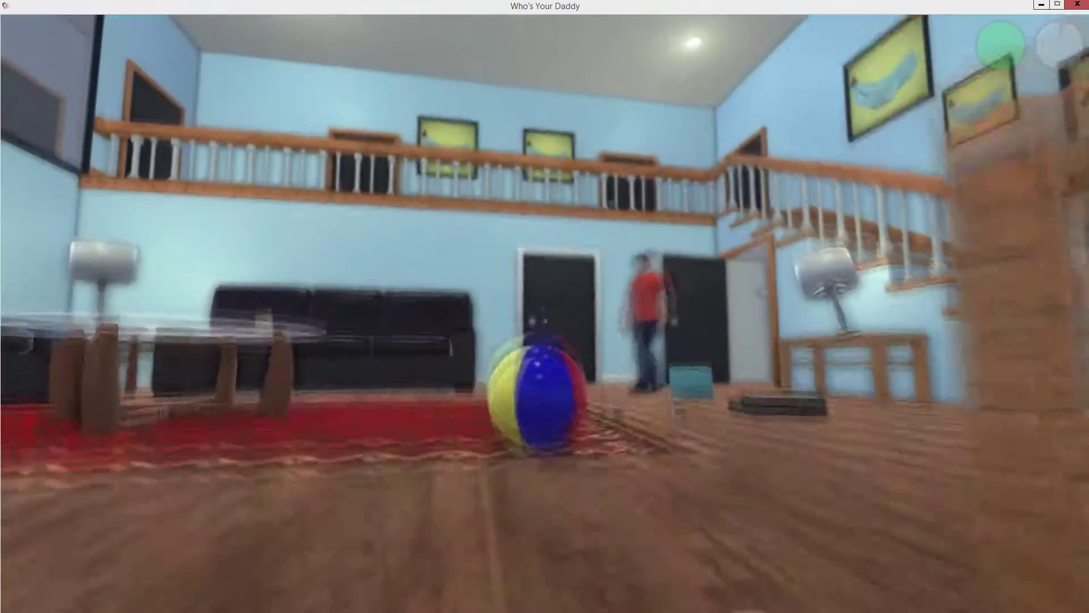
{"action": "key", "text": "w"}
{"action": "key", "text": "e"}
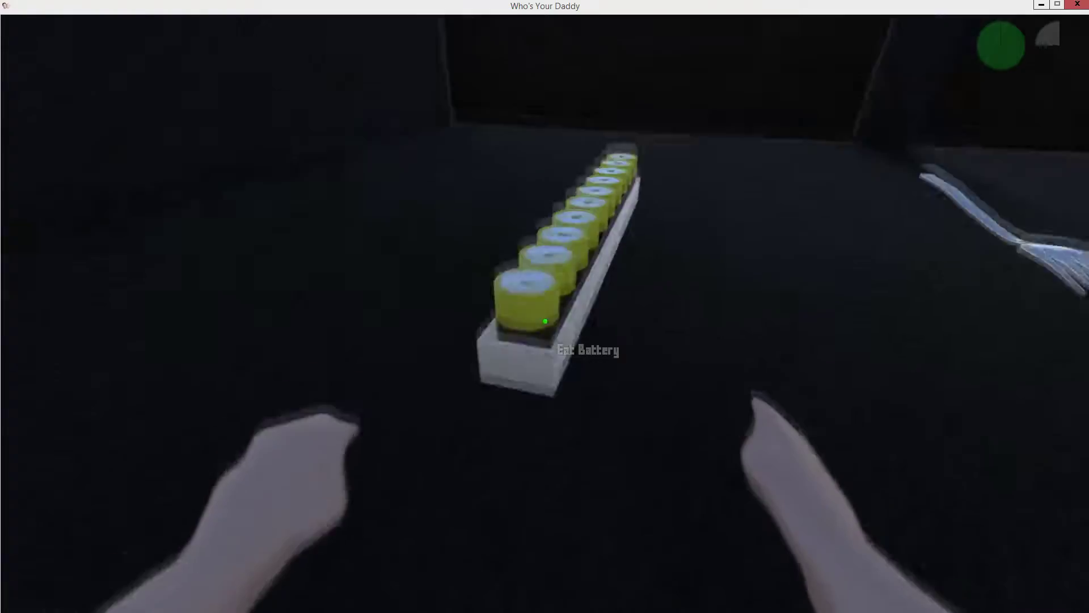
{"action": "key", "text": "e"}
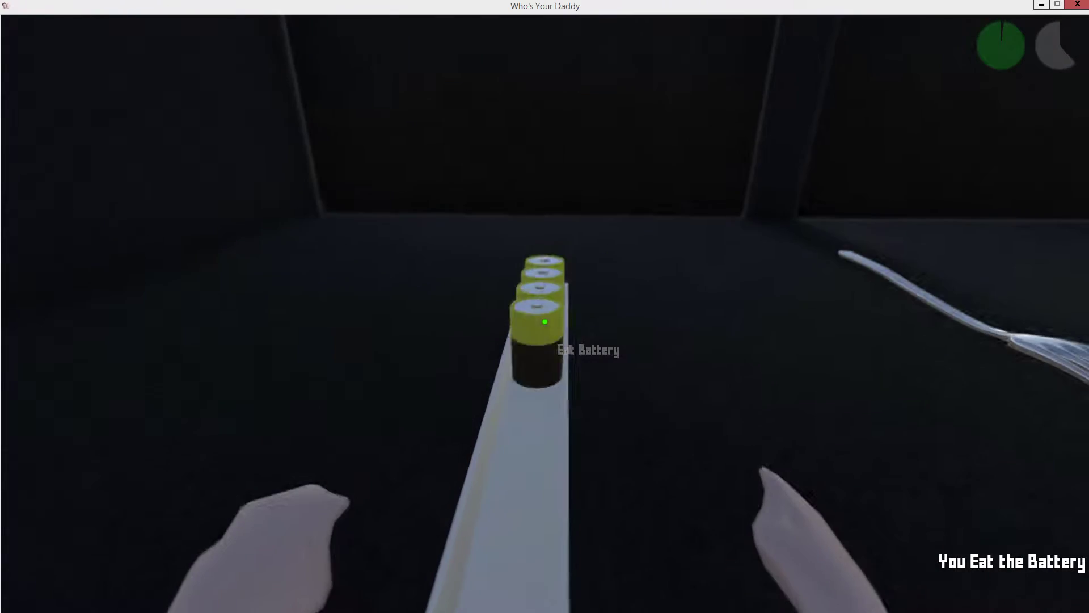
{"action": "key", "text": "e"}
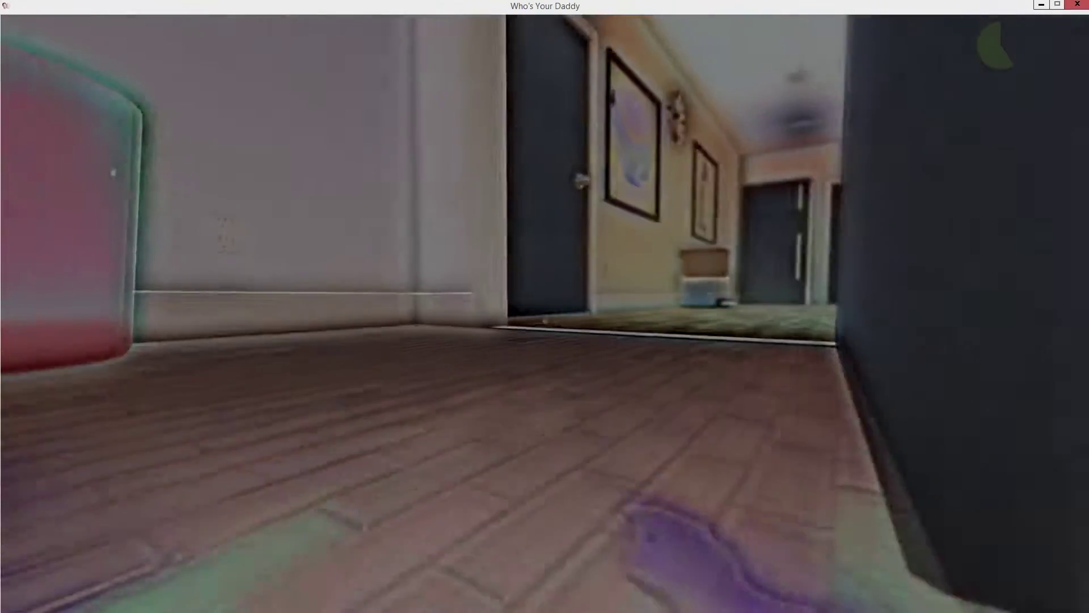
Crawl down the hallway, turn into the living room, and cross the rug toward the TV stand
{"action": "key", "text": "w"}
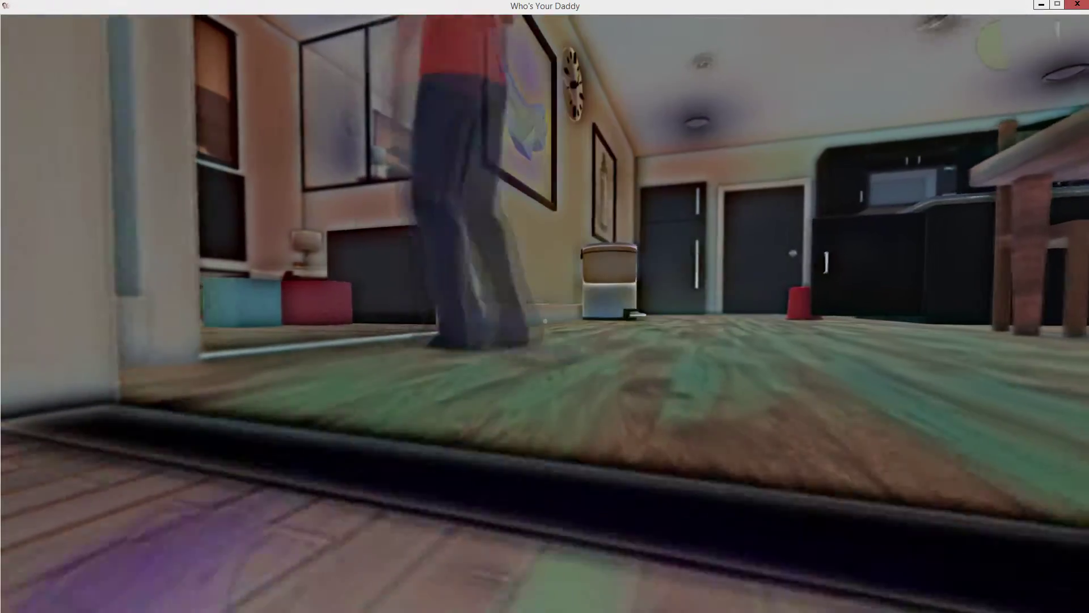
{"action": "key", "text": "w"}
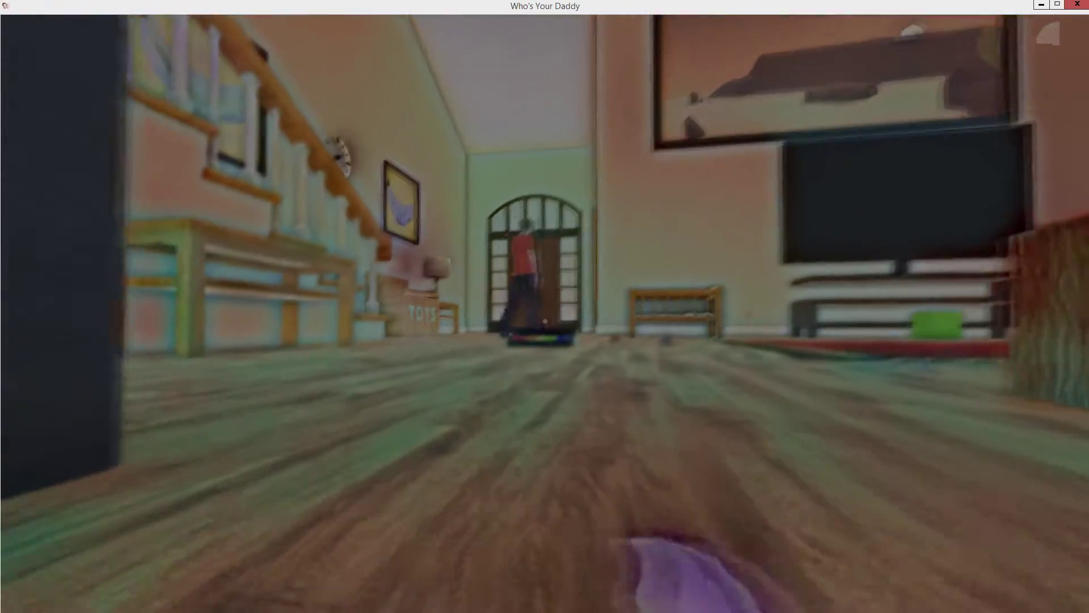
{"action": "key", "text": "w"}
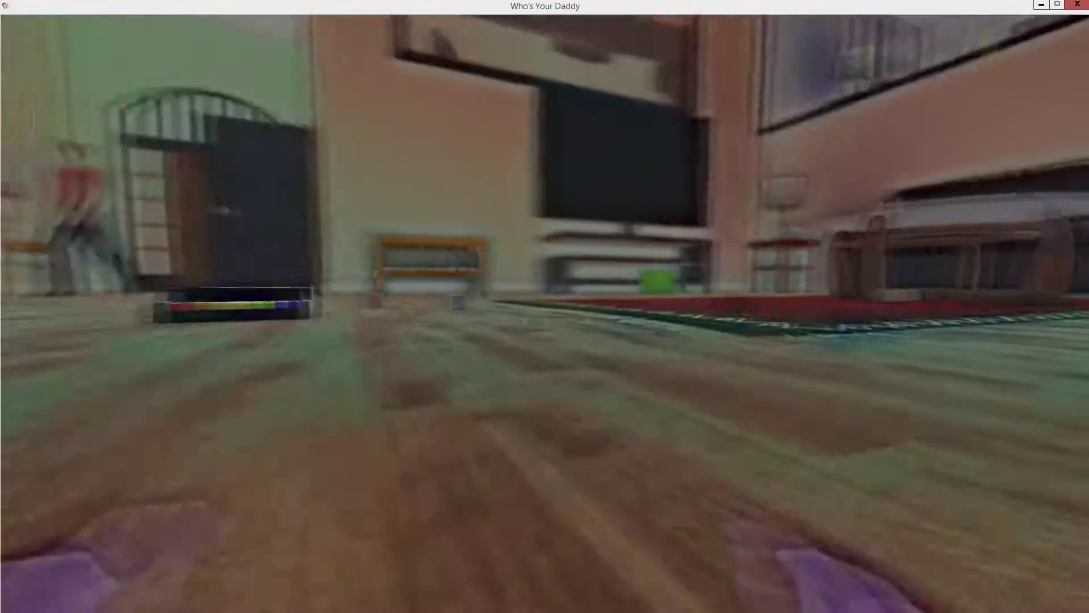
{"action": "key", "text": "w"}
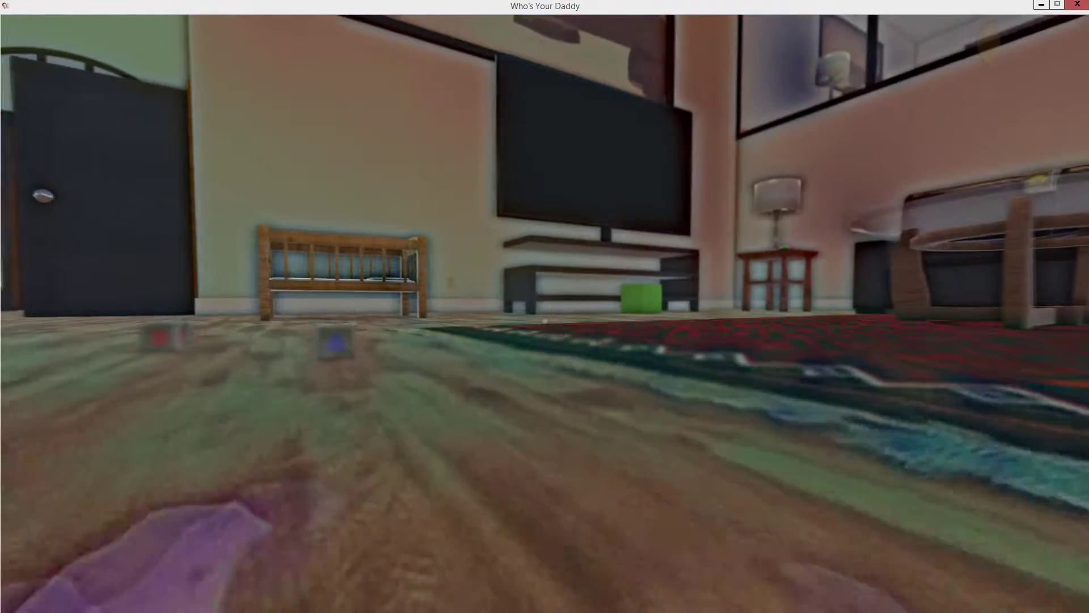
{"action": "key", "text": "w"}
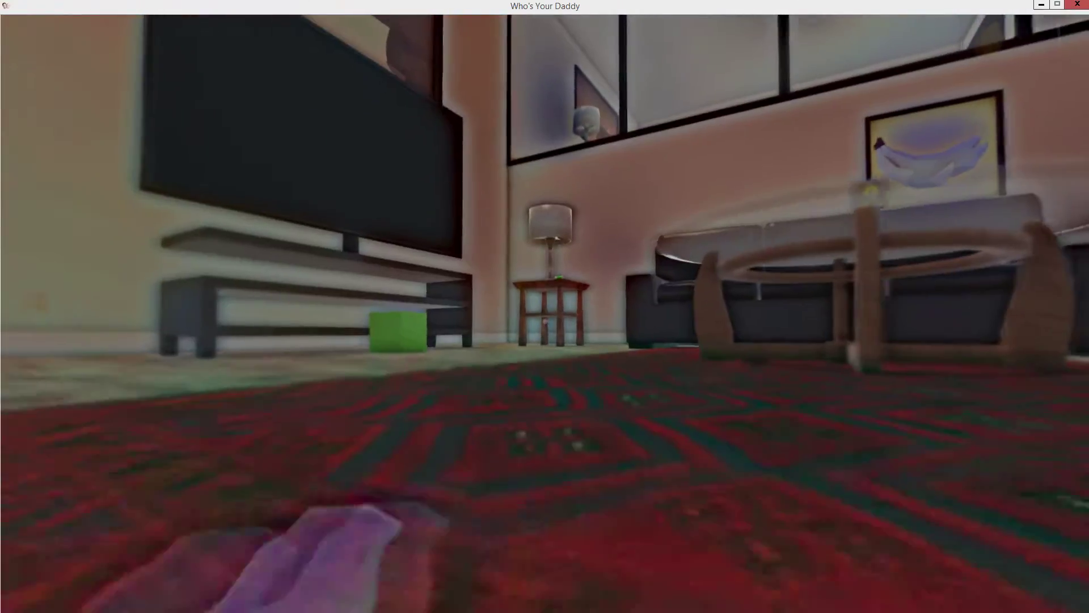
{"action": "key", "text": "w"}
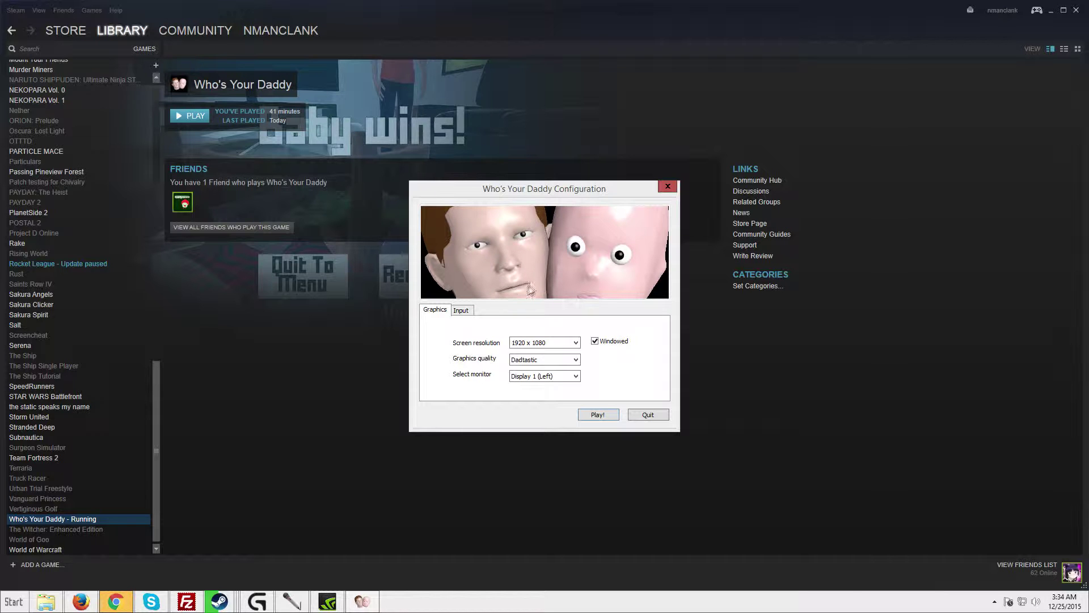
Launch Who's Your Daddy at 1920 x 1080 windowed from the Configuration dialog
{"action": "key", "text": "Return"}
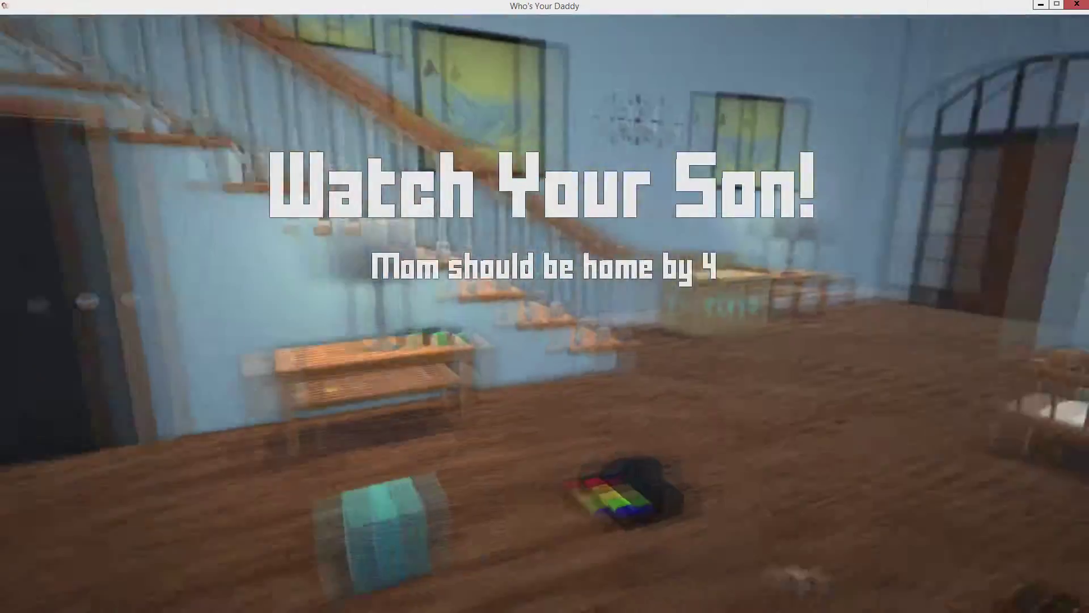